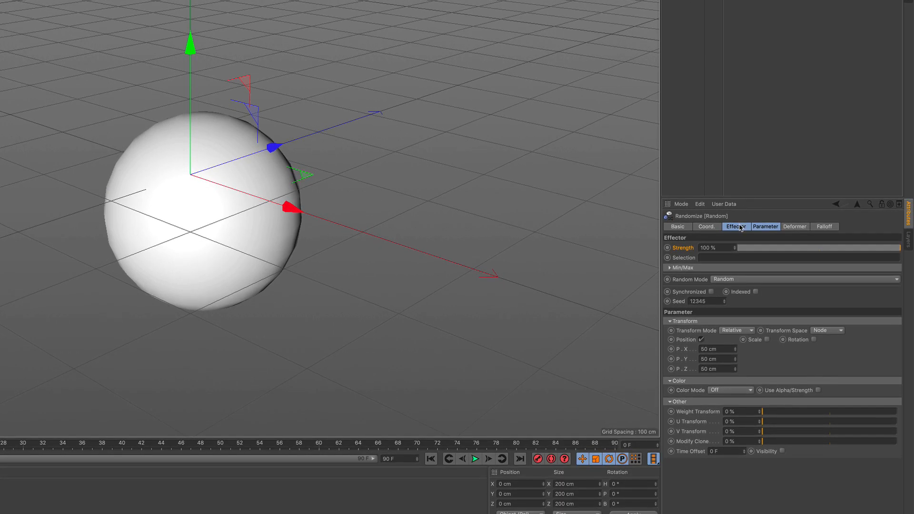
Step: Set the Random effector's Random Mode to Noise and play the animation to preview the sphere's motion
click(741, 227)
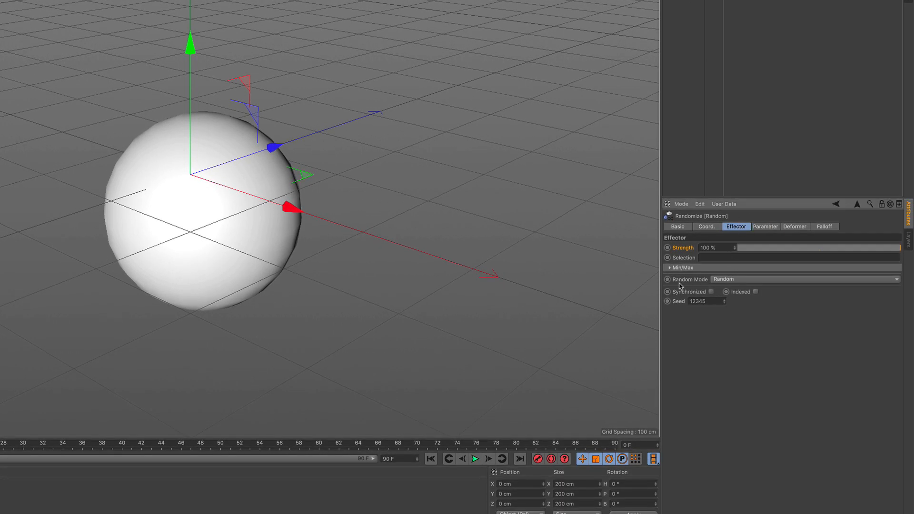
click(749, 281)
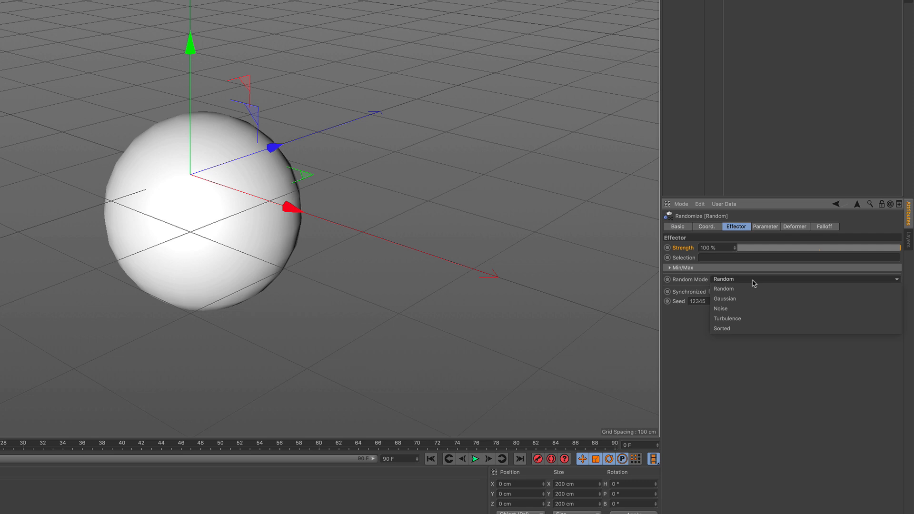
click(752, 310)
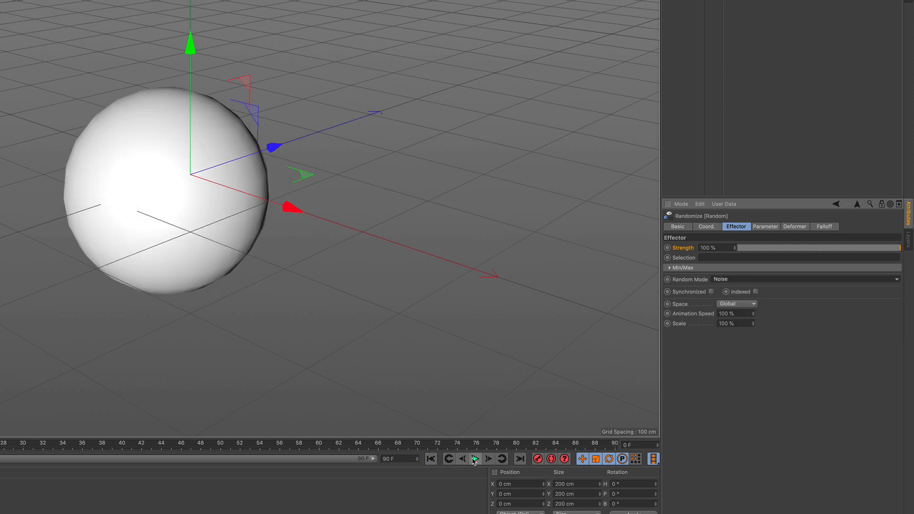
click(474, 459)
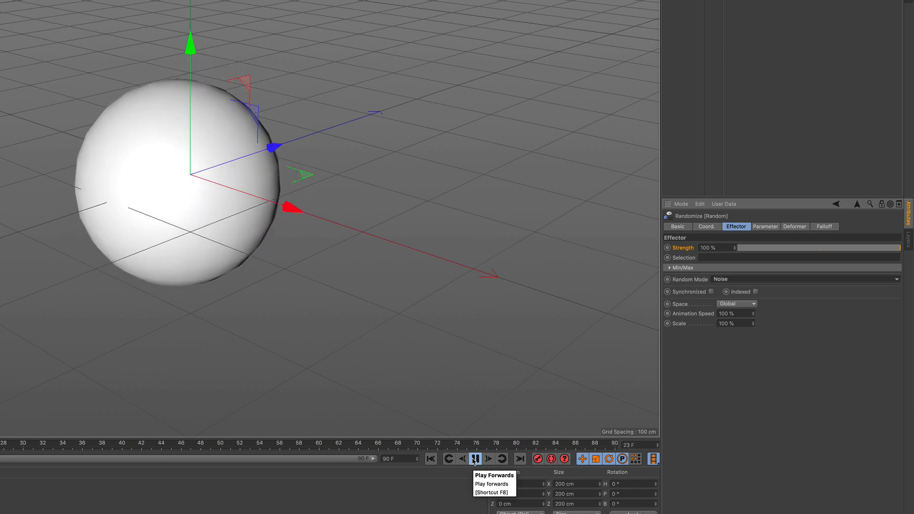
click(474, 459)
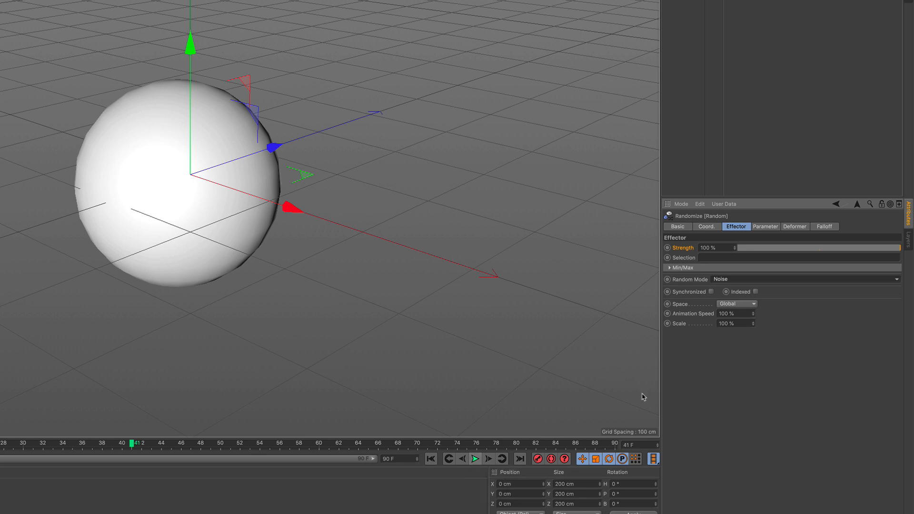
Step: Enable Indexed for the Random effector's noise and preview the resulting motion
click(755, 291)
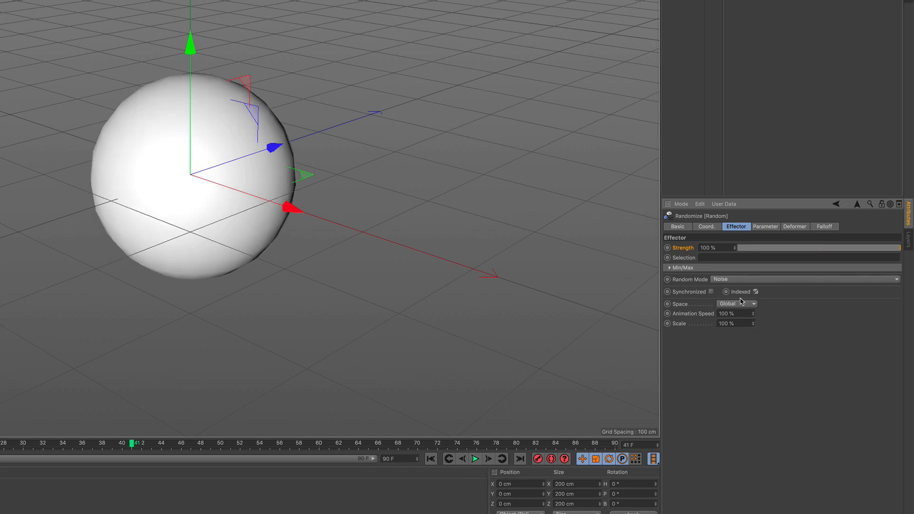
click(475, 458)
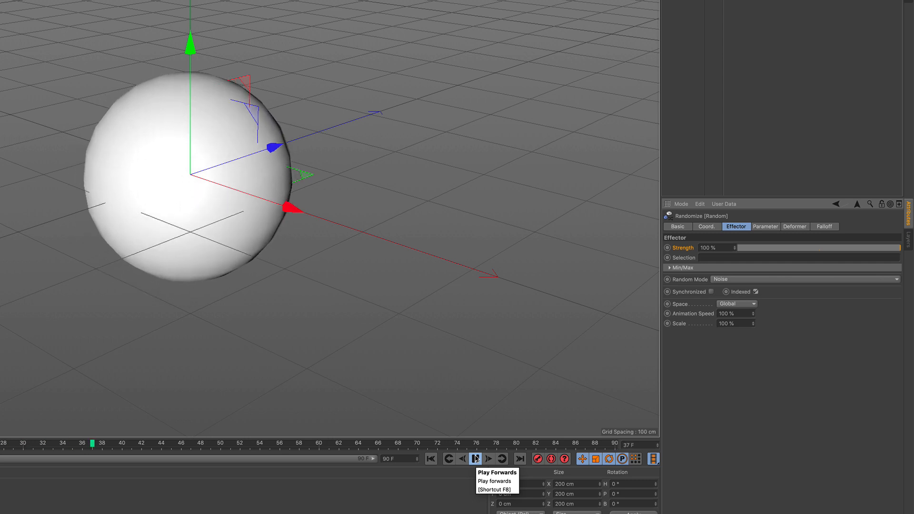
click(475, 458)
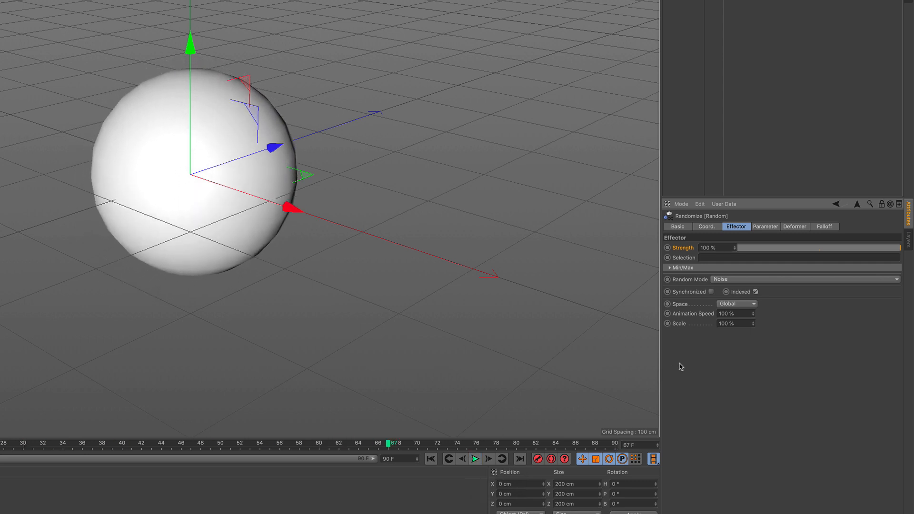
Step: Set the Random effector's Animation Speed to 60% and preview the animation from the first frame
click(740, 315)
text(60)
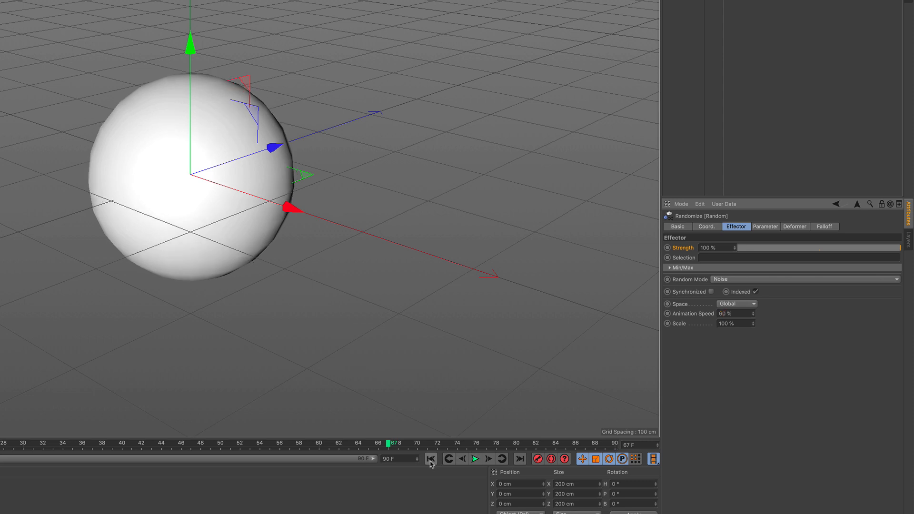
click(431, 459)
click(475, 458)
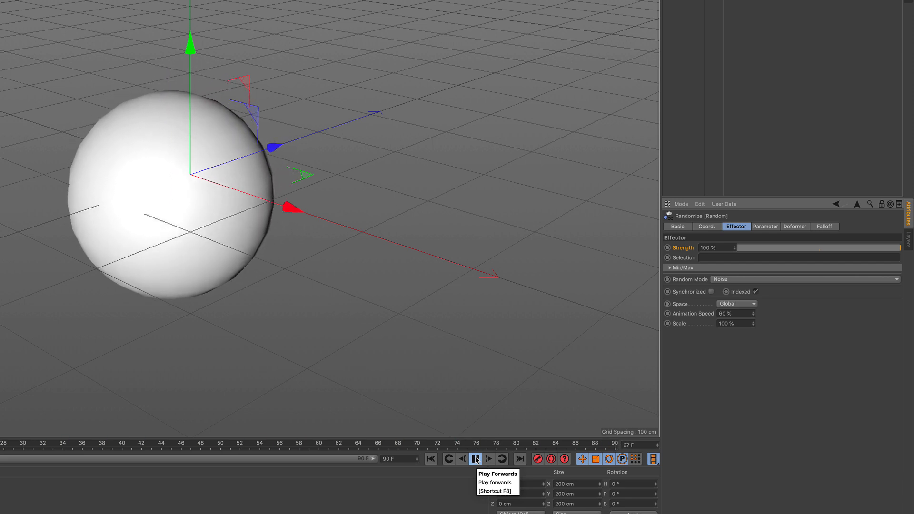
click(476, 458)
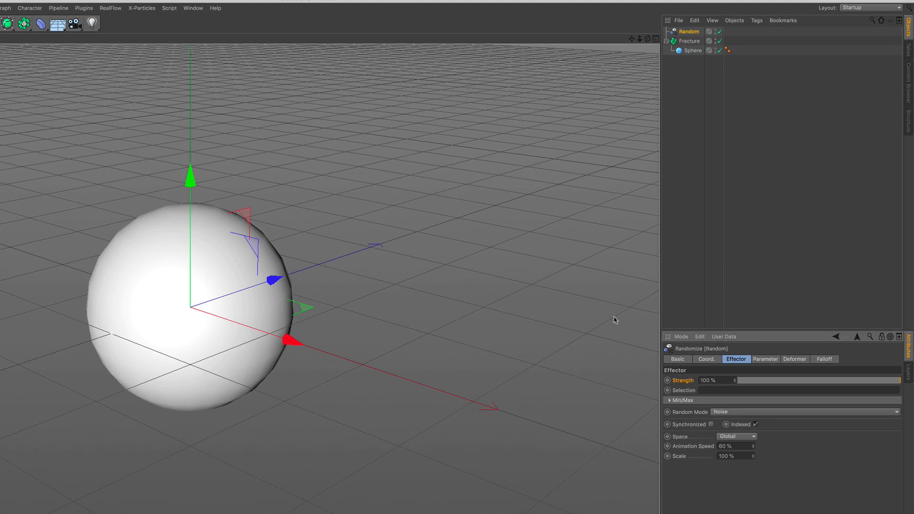
Step: Add a MoGraph Tracer that traces the Fracture object
click(691, 42)
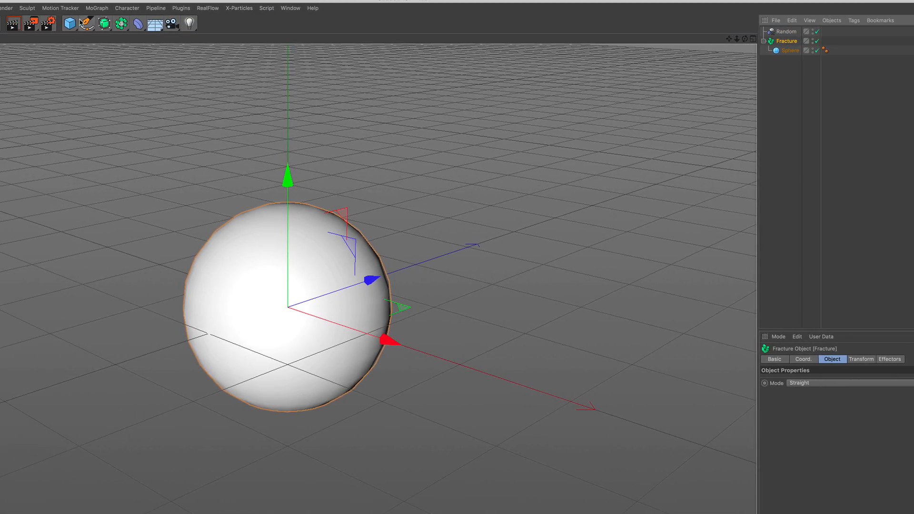
click(2, 8)
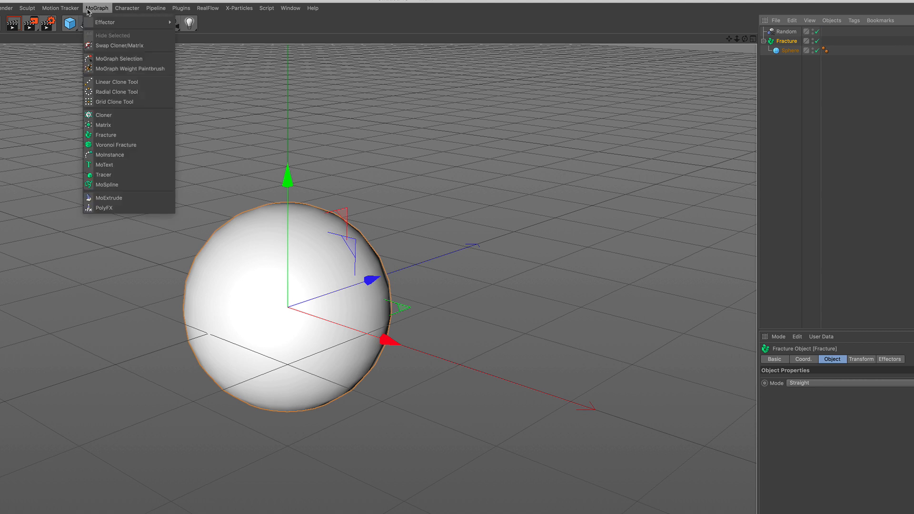
click(131, 175)
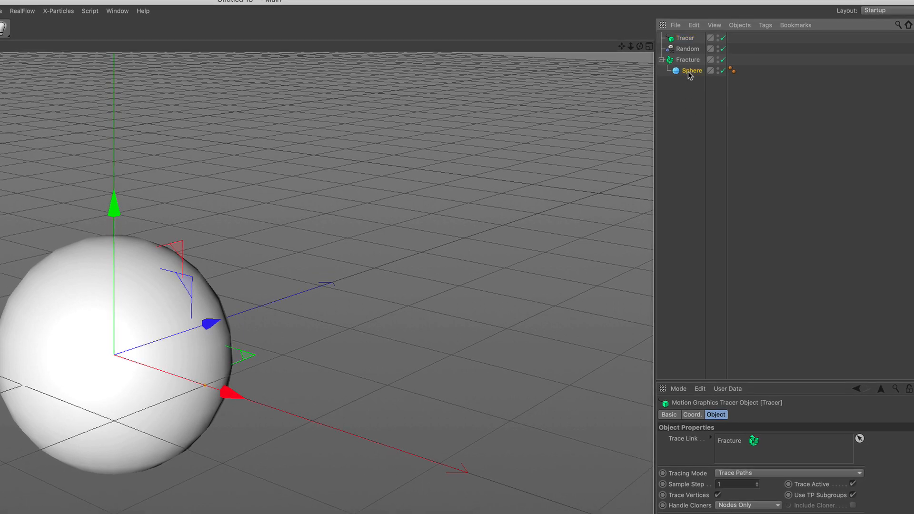
Step: Disable the Sphere inside the Fracture and play the animation with the Tracer selected to draw its path
click(723, 71)
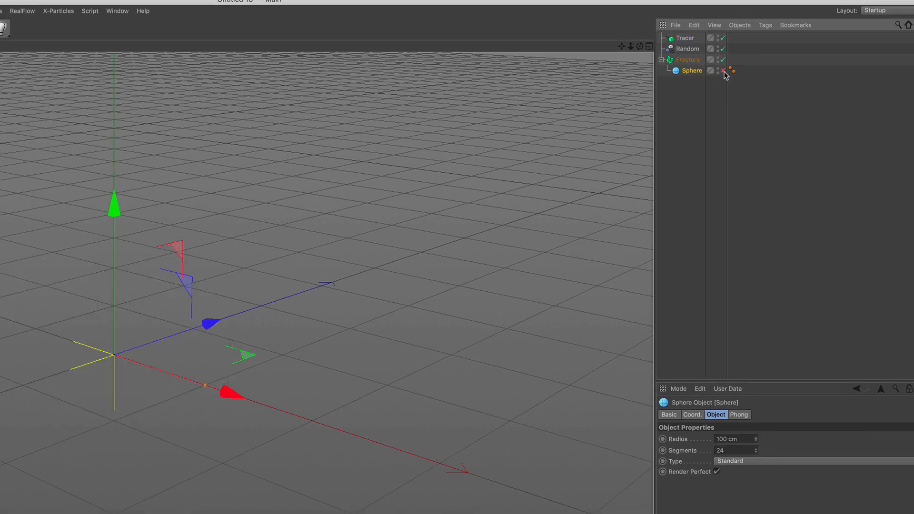
click(685, 38)
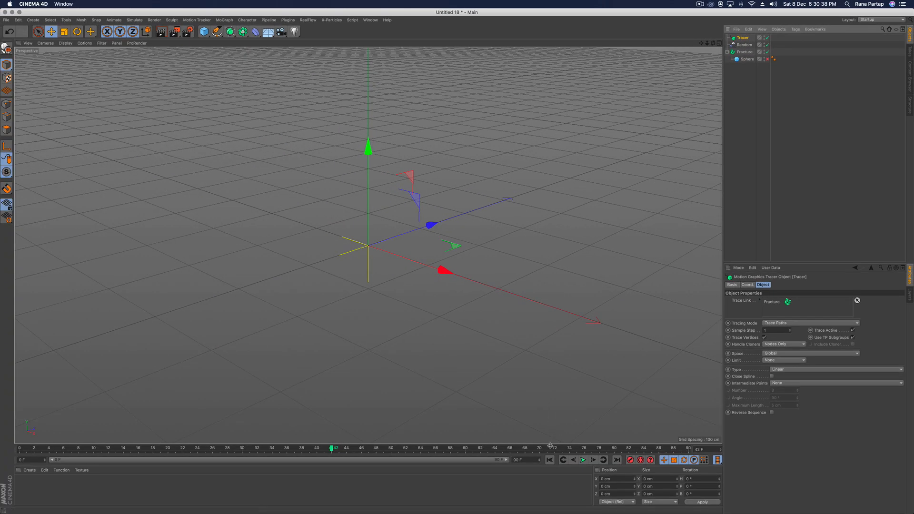
click(582, 460)
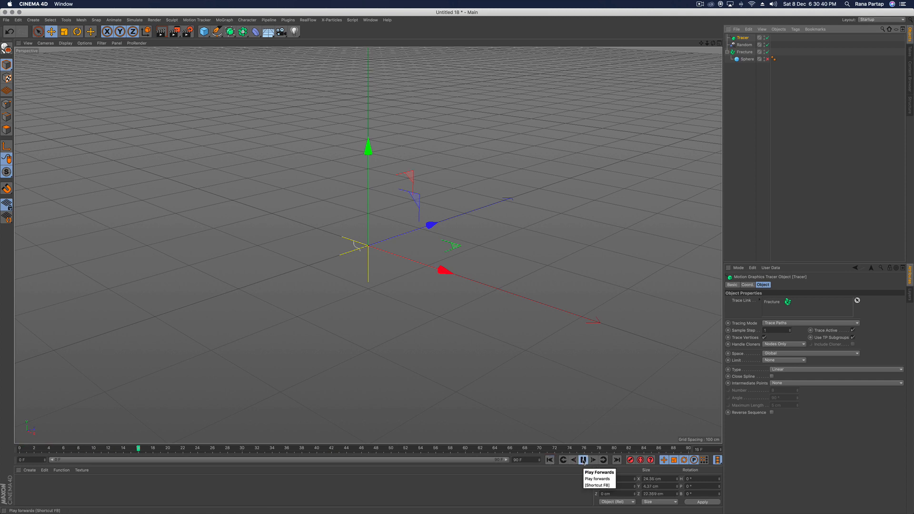
click(582, 460)
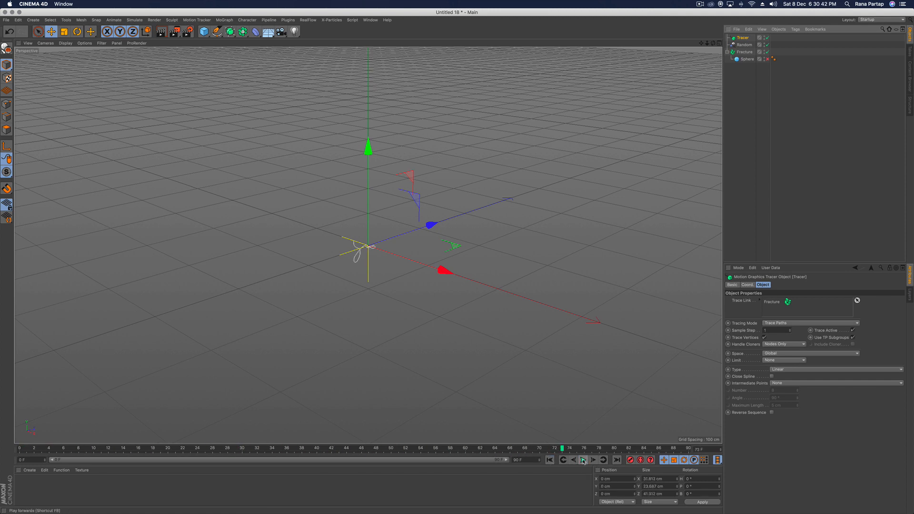
Step: Replay the animation and examine the traced path up close
scroll(347, 249, up, 5)
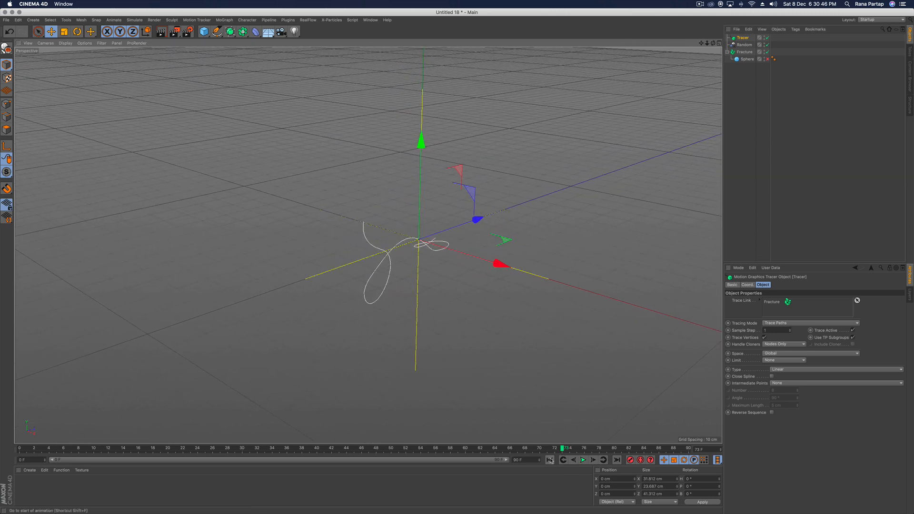
click(582, 460)
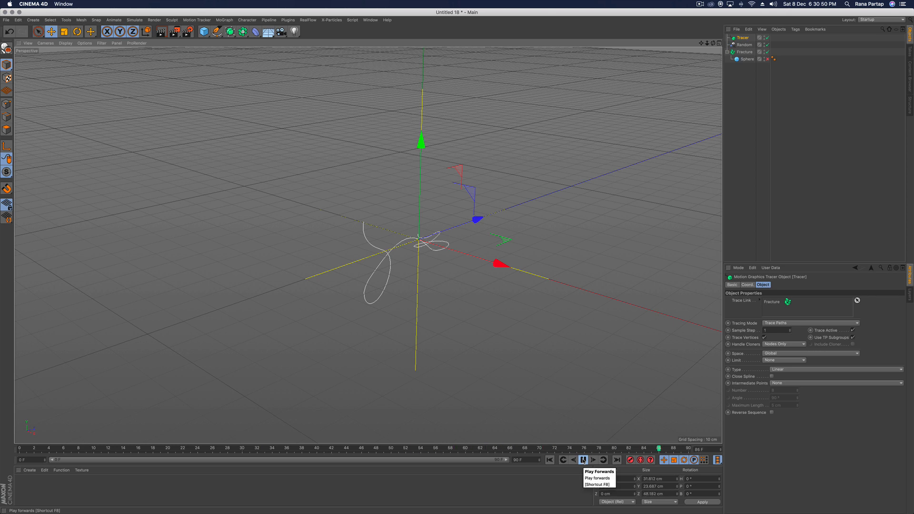
click(583, 460)
click(583, 460)
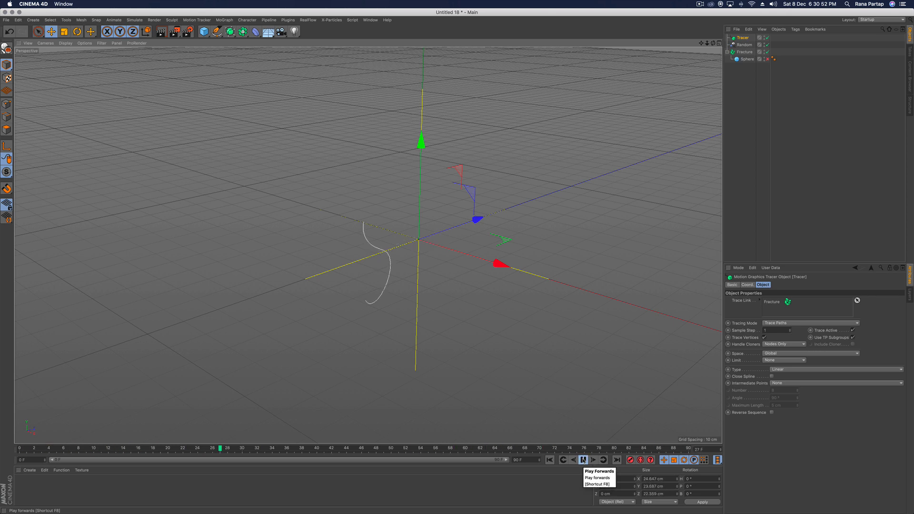
click(584, 460)
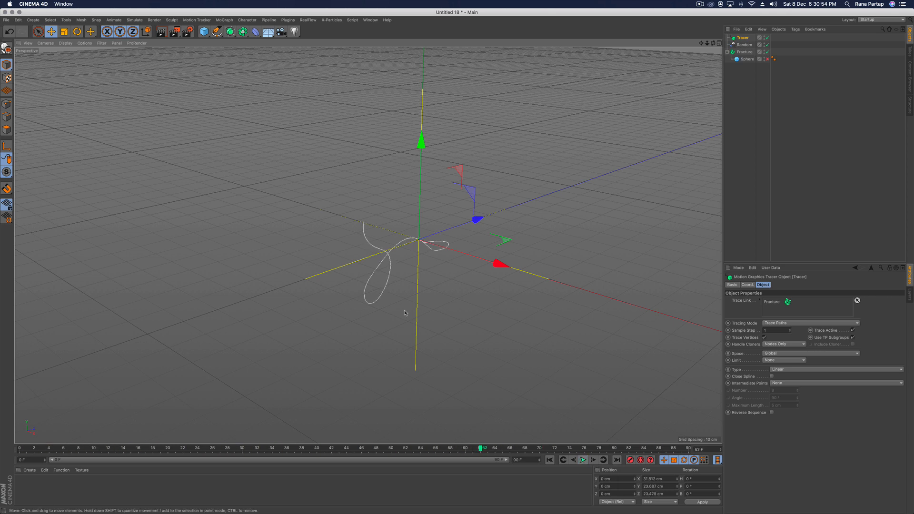
Step: Set the Random effector's X, Y and Z position values to 500 cm each
alt+right_drag(403, 254, 371, 384)
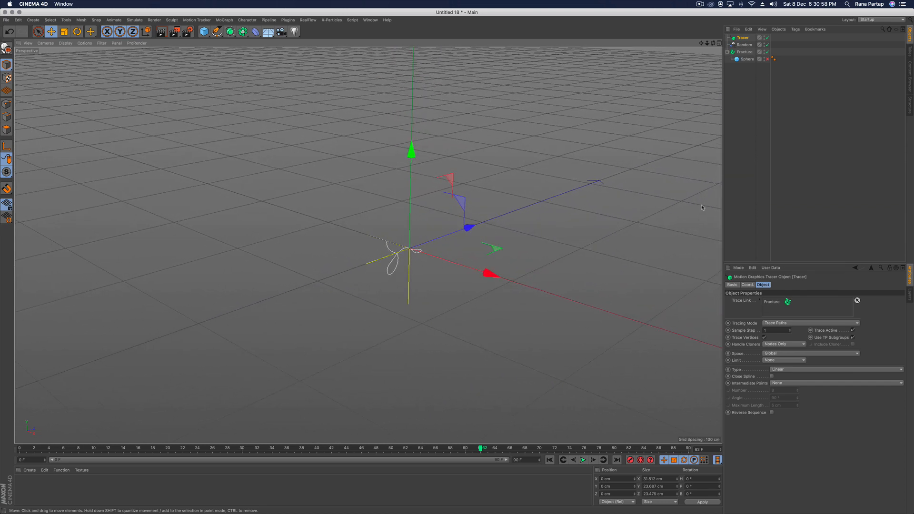
click(745, 46)
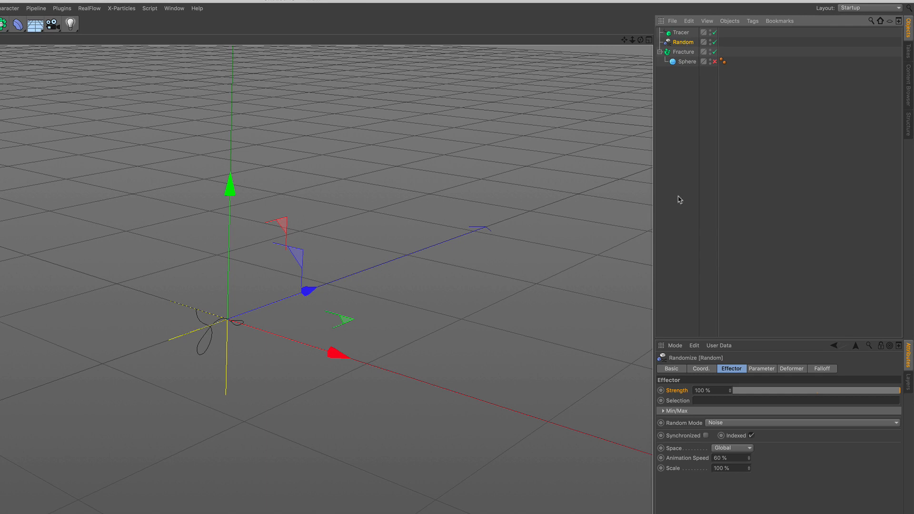
click(765, 370)
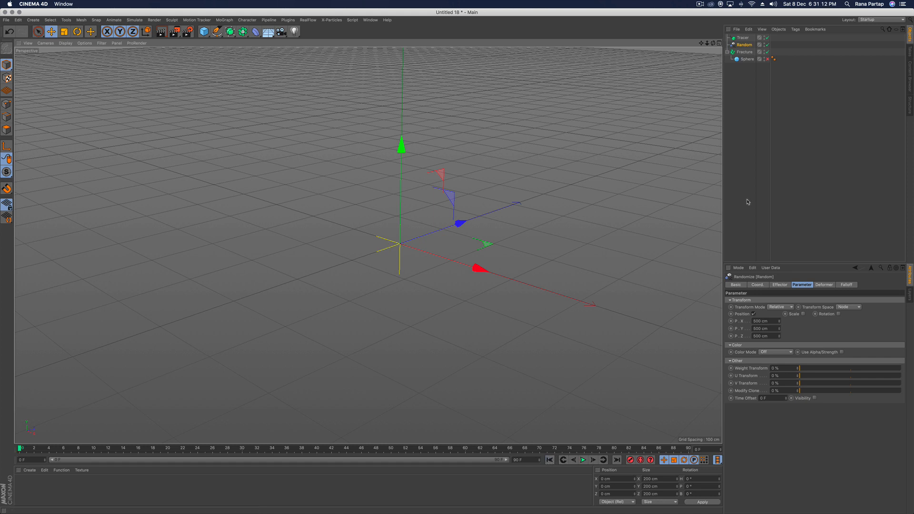
Step: Select the Tracer and play the animation to generate the larger traced path
click(742, 38)
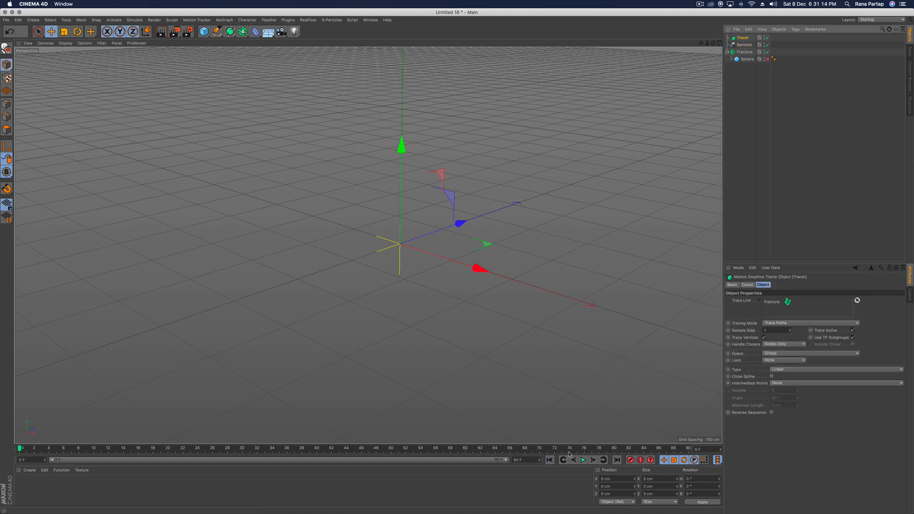
click(581, 461)
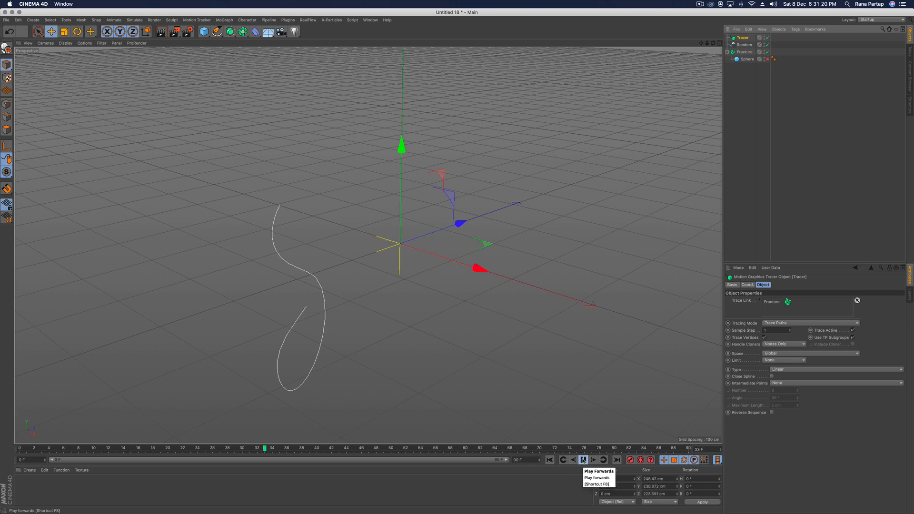
click(583, 460)
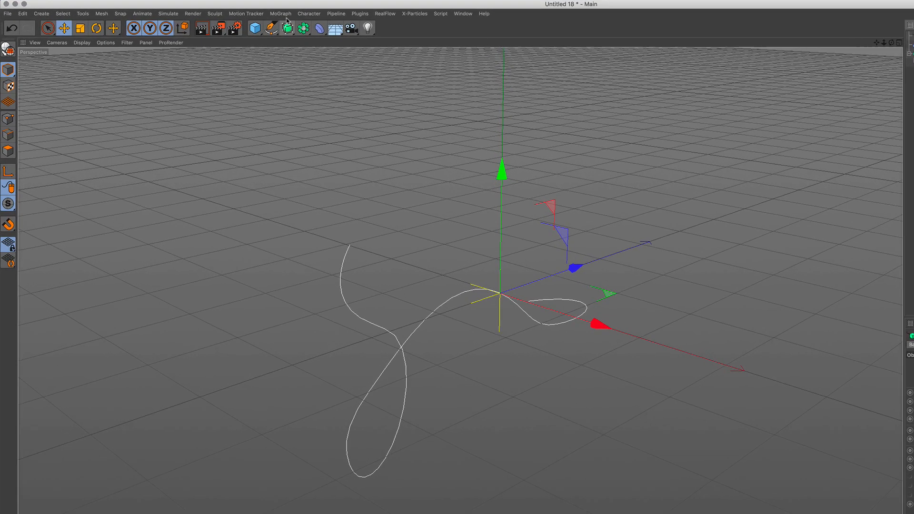
Step: Add a Cloner and a Platonic primitive, and make the Platonic a child of the Cloner
click(224, 20)
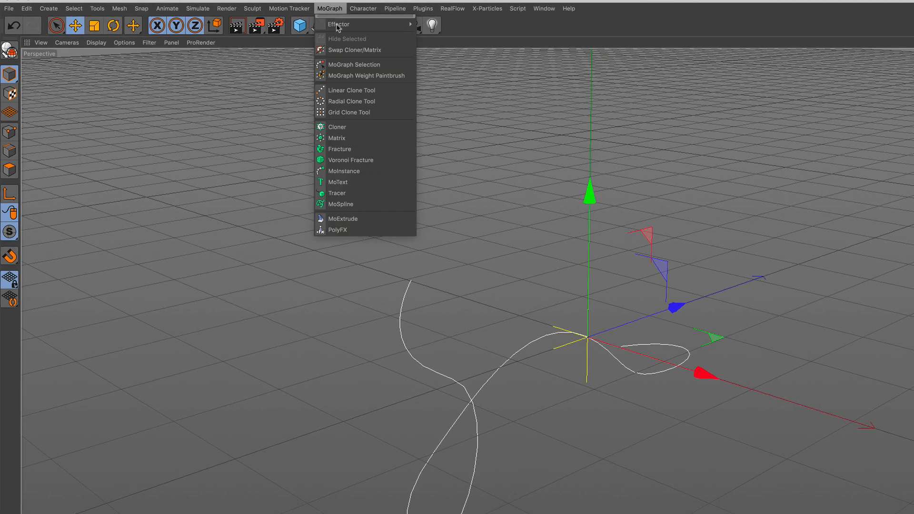
click(363, 126)
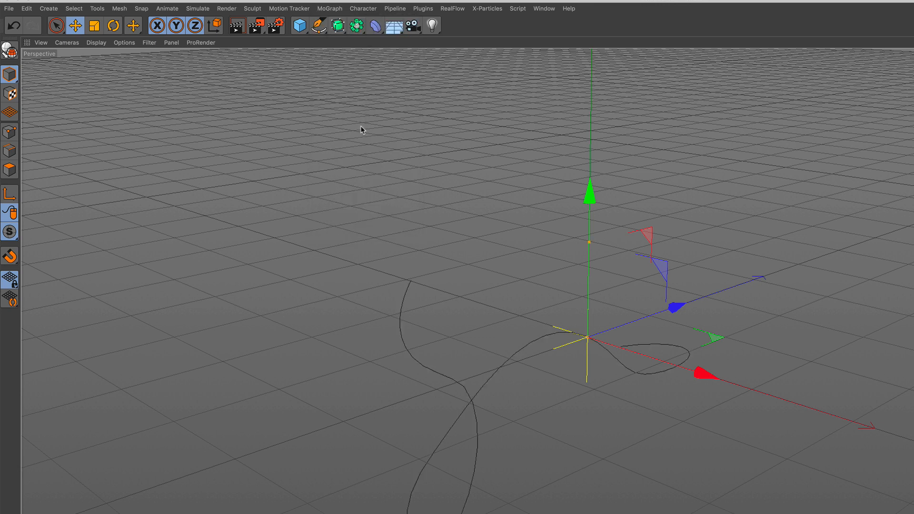
click(299, 27)
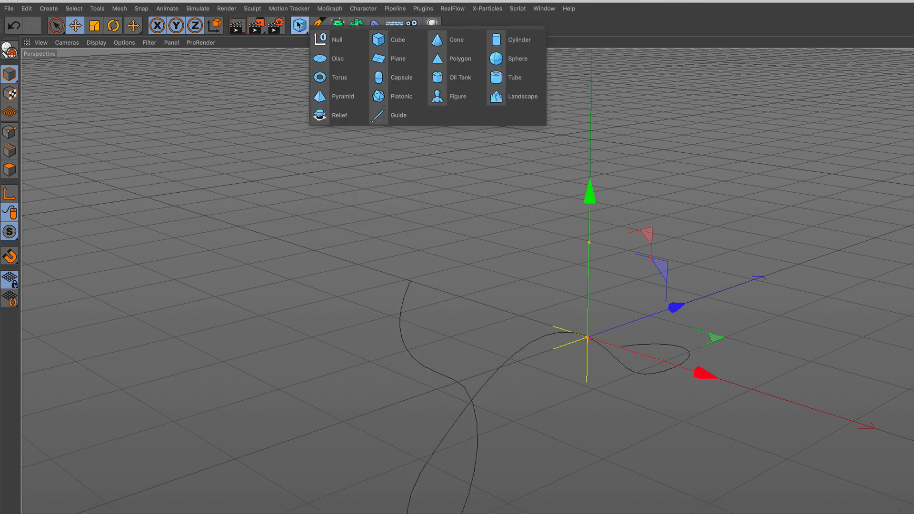
click(391, 102)
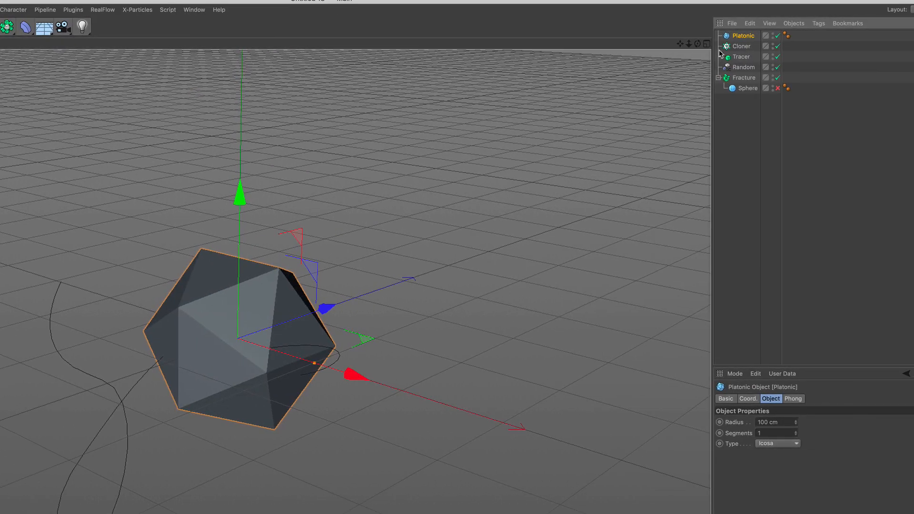
drag(736, 38, 740, 45)
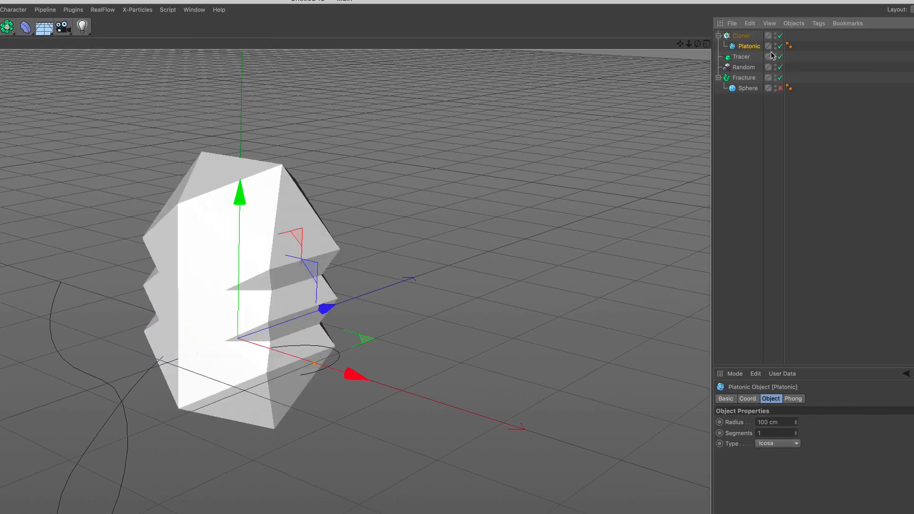
Step: Set the Cloner's mode to Object and assign the Tracer as the object its clones are distributed on
click(741, 36)
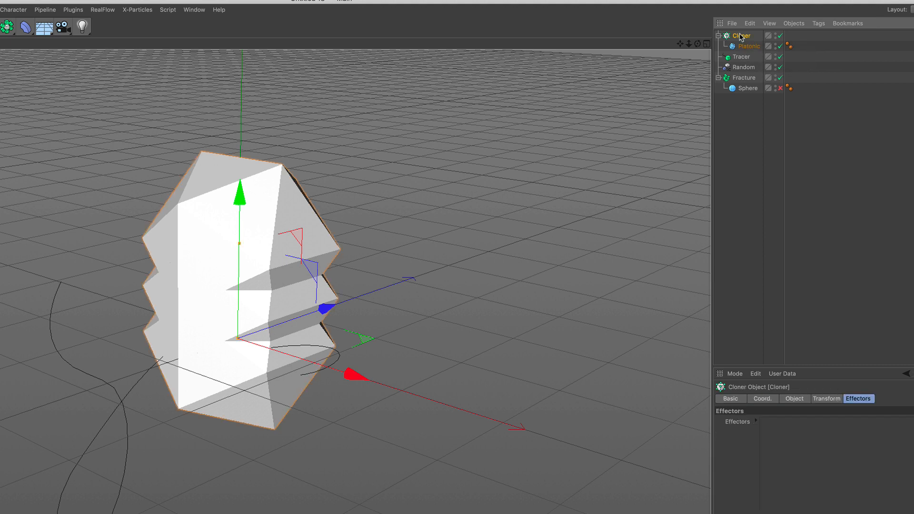
click(790, 382)
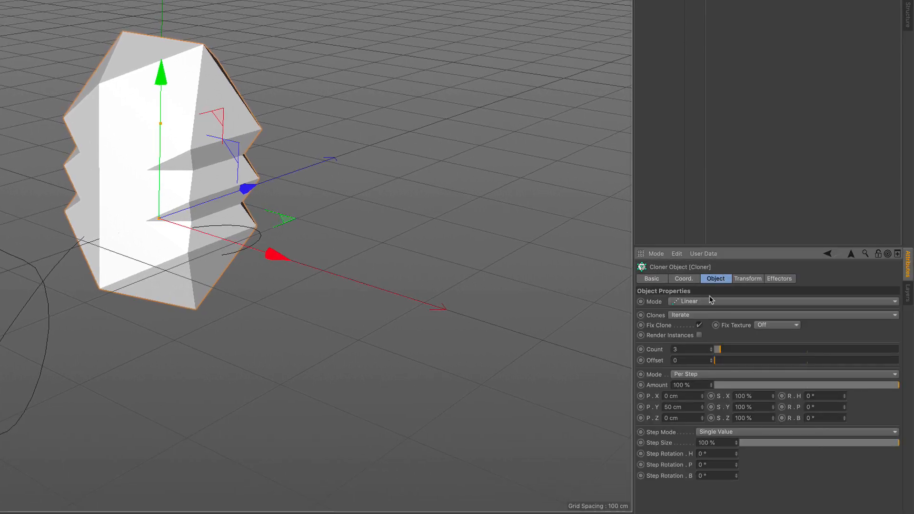
click(710, 300)
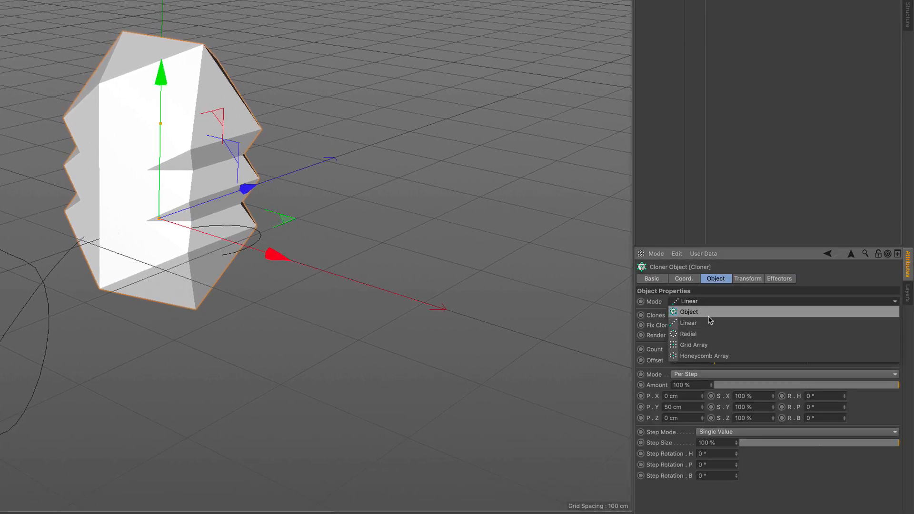
click(709, 313)
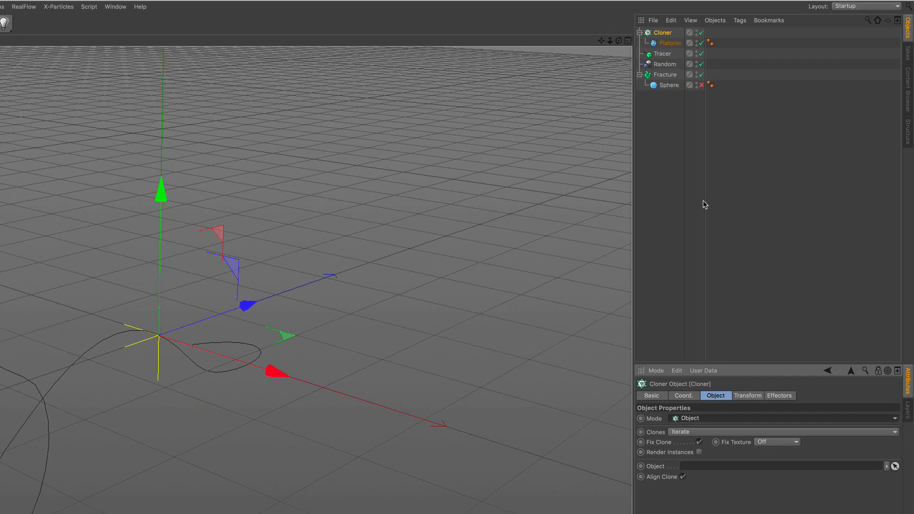
drag(664, 58, 721, 464)
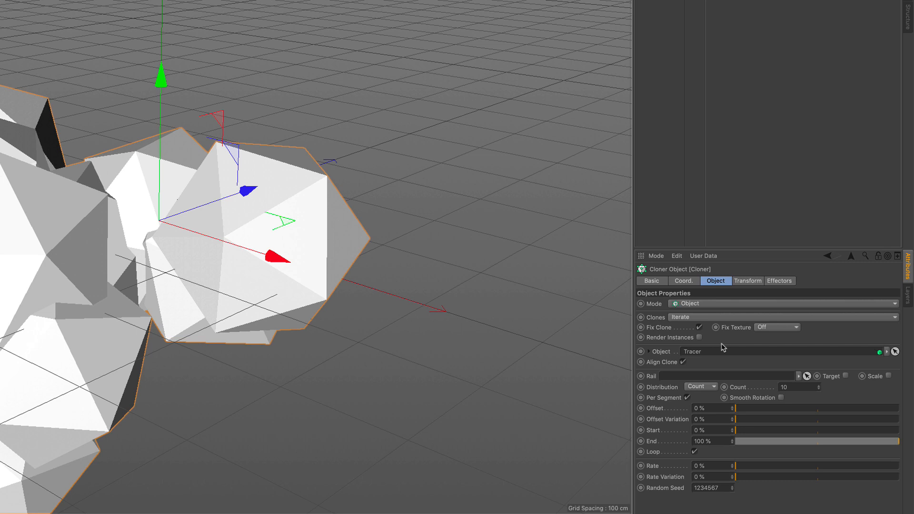
Step: Set the Cloner's count to 300 and return the animation to its first frame
click(806, 386)
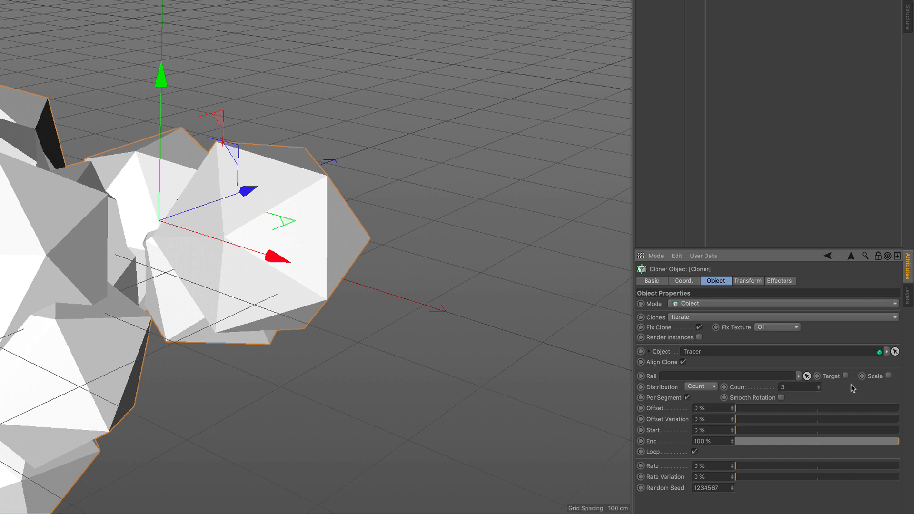
key(Return)
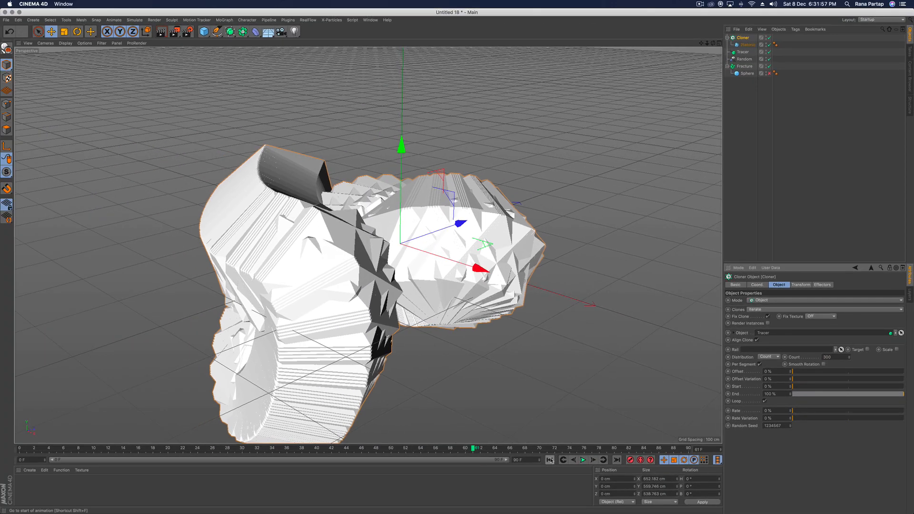
click(550, 459)
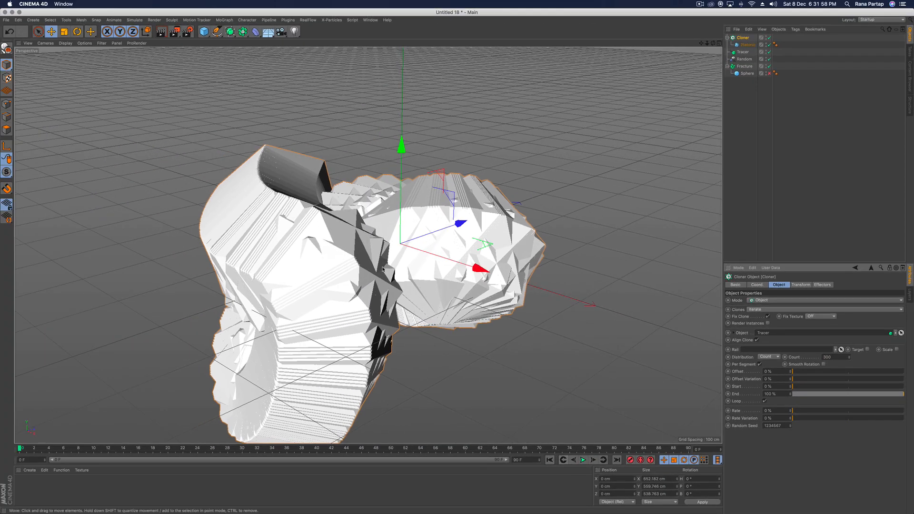
scroll(360, 207, down, 5)
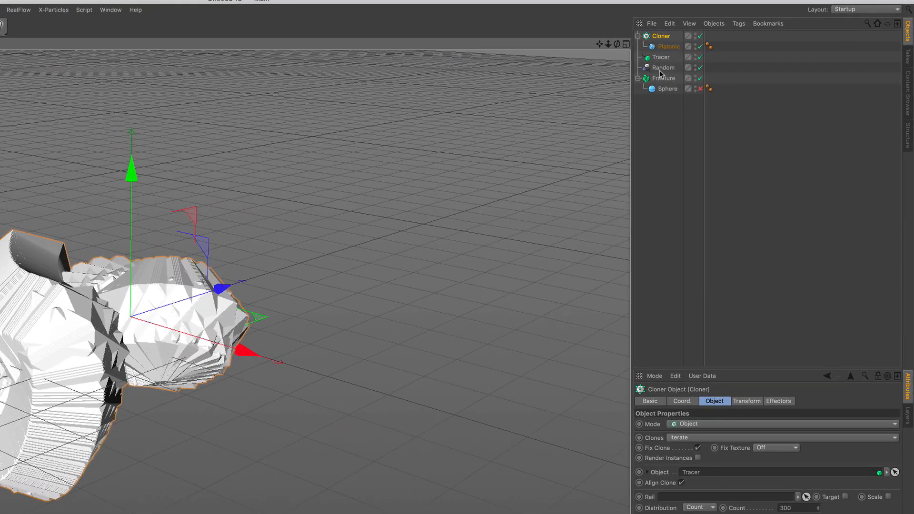
Step: Set the Random effector's X, Y and Z position values to 5000 cm each
click(661, 69)
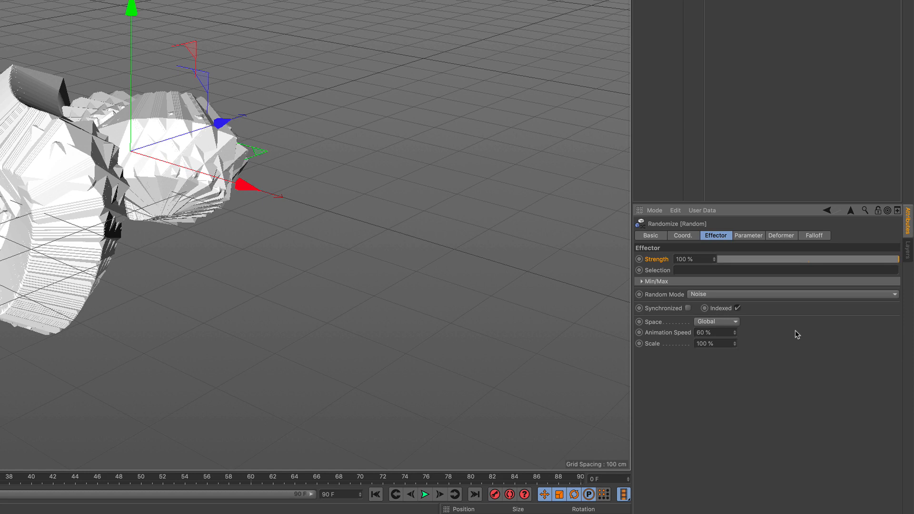
click(749, 236)
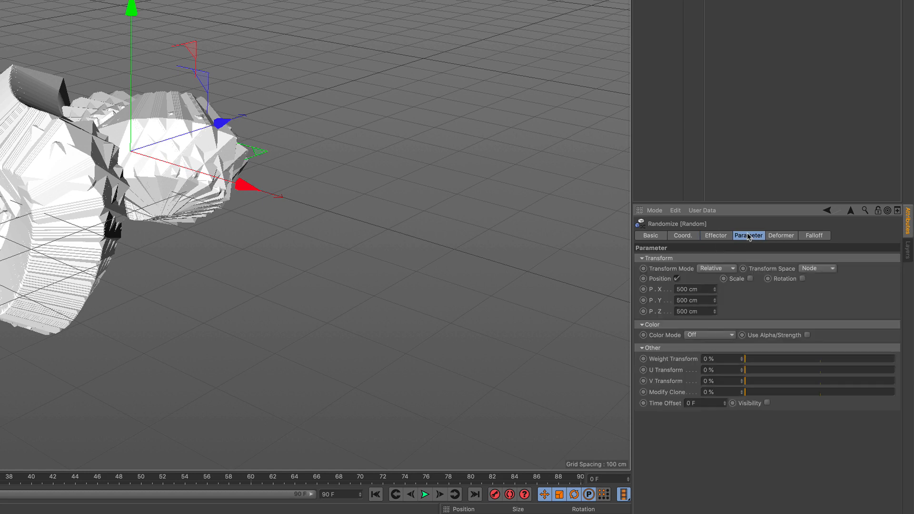
click(680, 289)
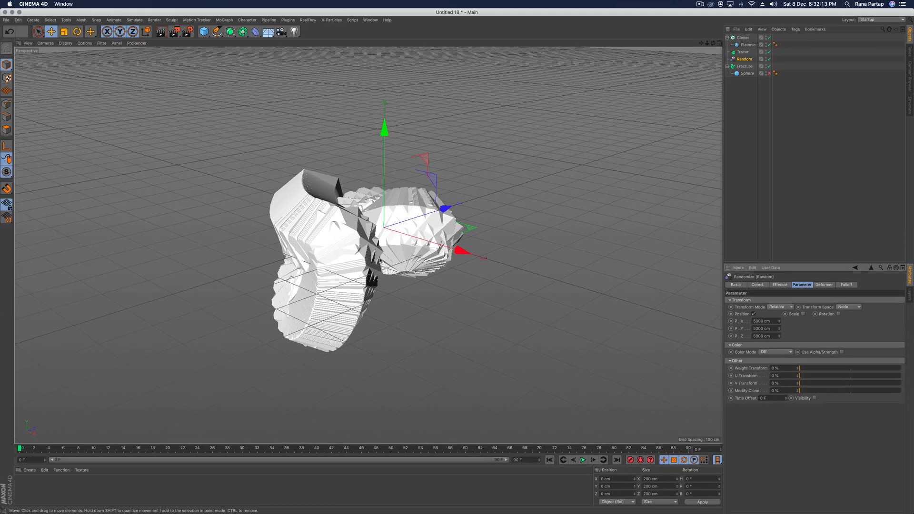
Step: Play the animation in stages to examine how the clones follow the enlarged traced path
scroll(358, 376, down, 6)
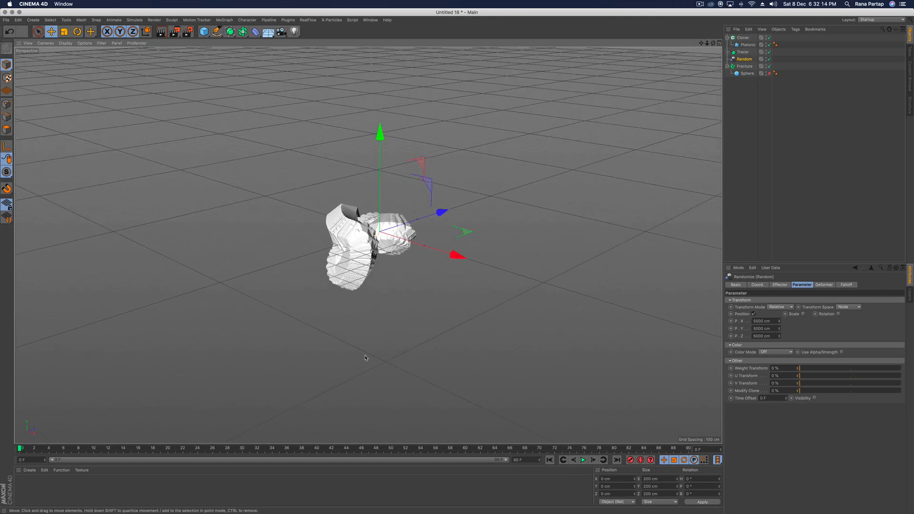
click(583, 460)
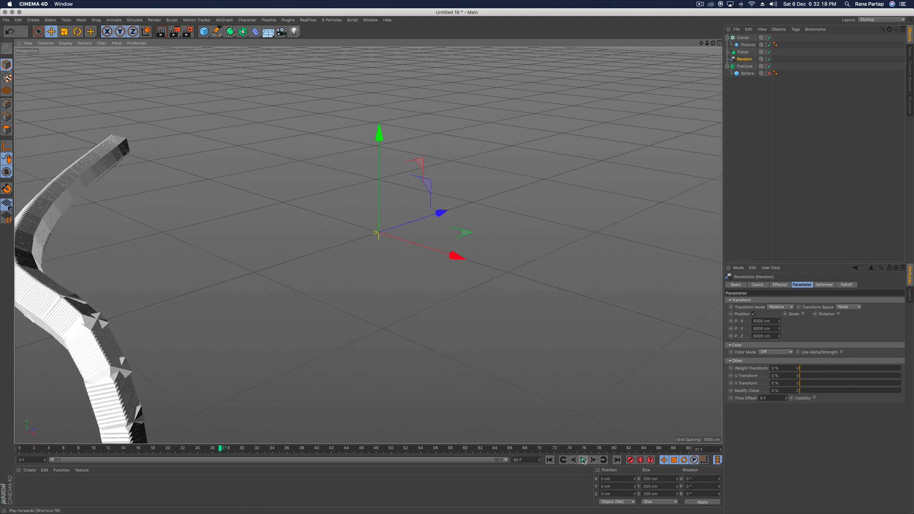
scroll(369, 343, down, 6)
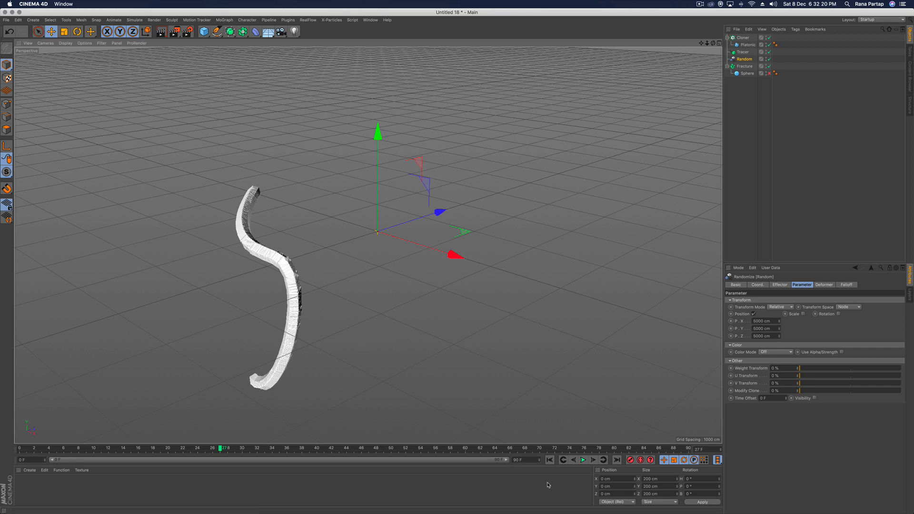
click(583, 460)
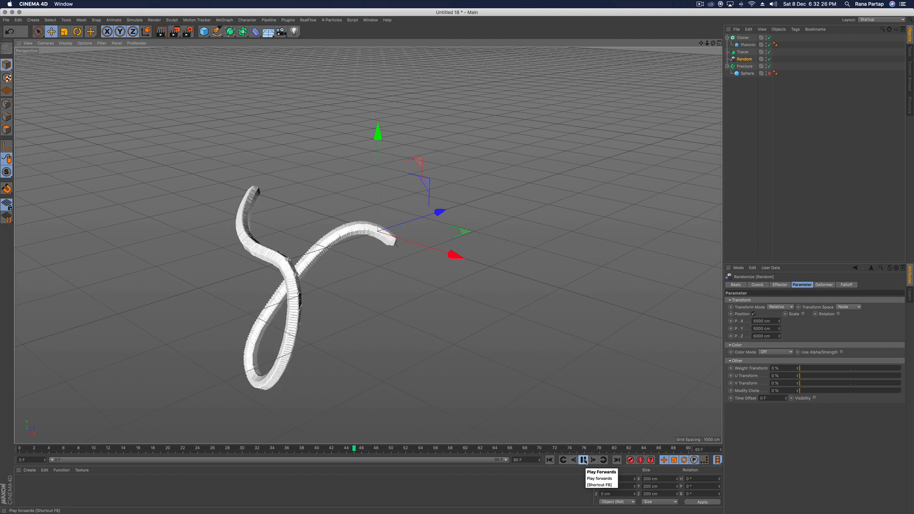
click(584, 460)
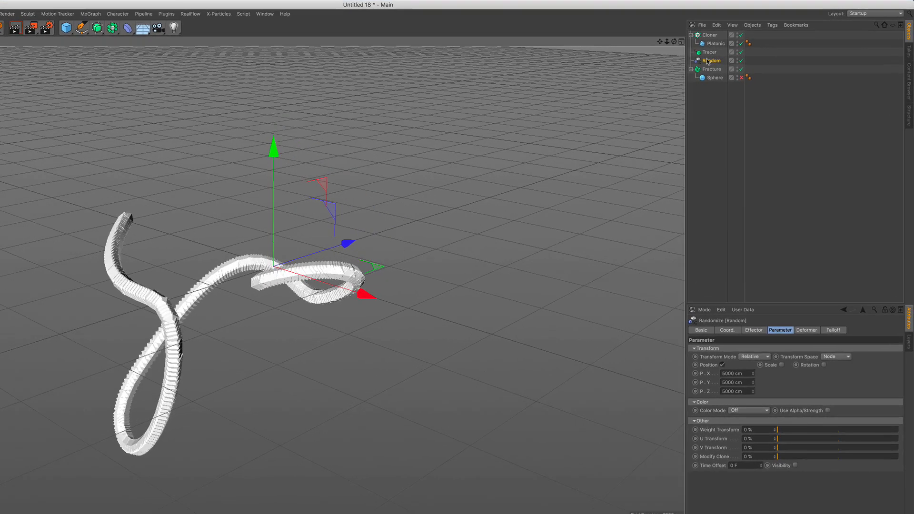
Step: Limit the Tracer's path to From End with an amount of 30, and replay the animation from the start
click(742, 53)
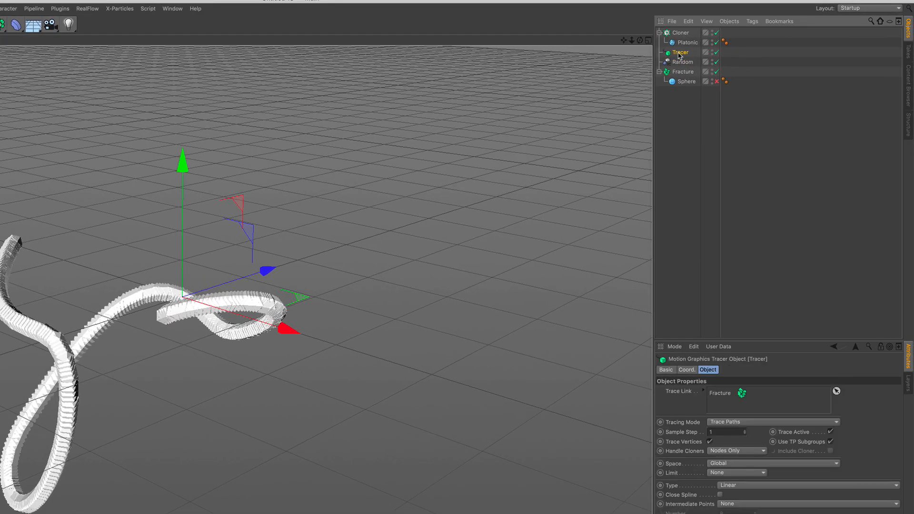
click(742, 474)
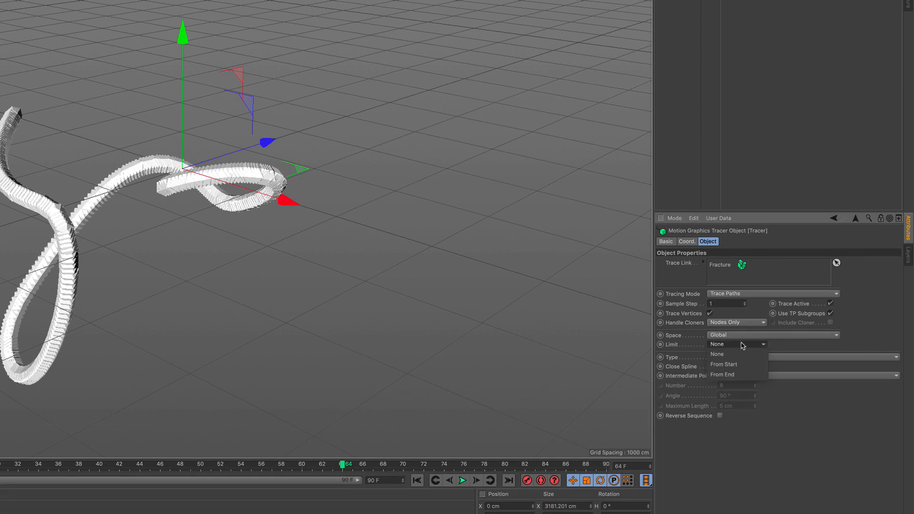
click(738, 374)
drag(840, 345, 810, 346)
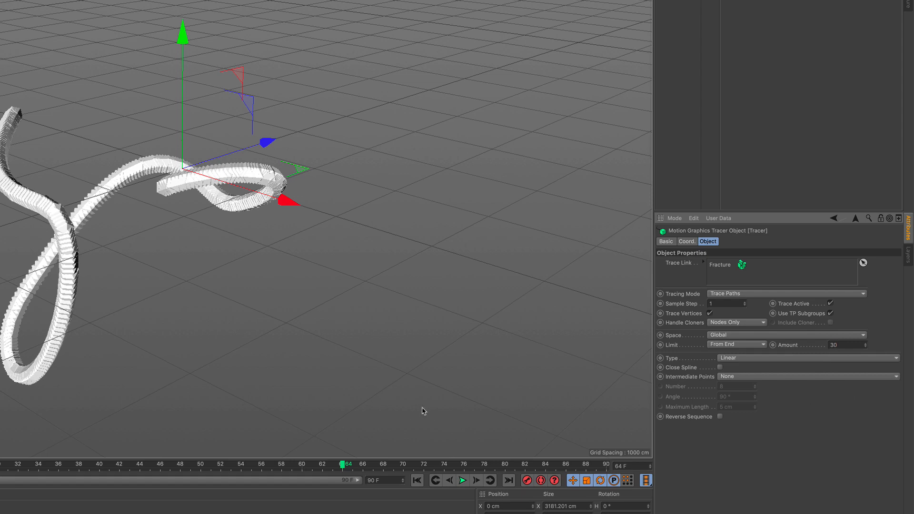
click(417, 481)
click(462, 481)
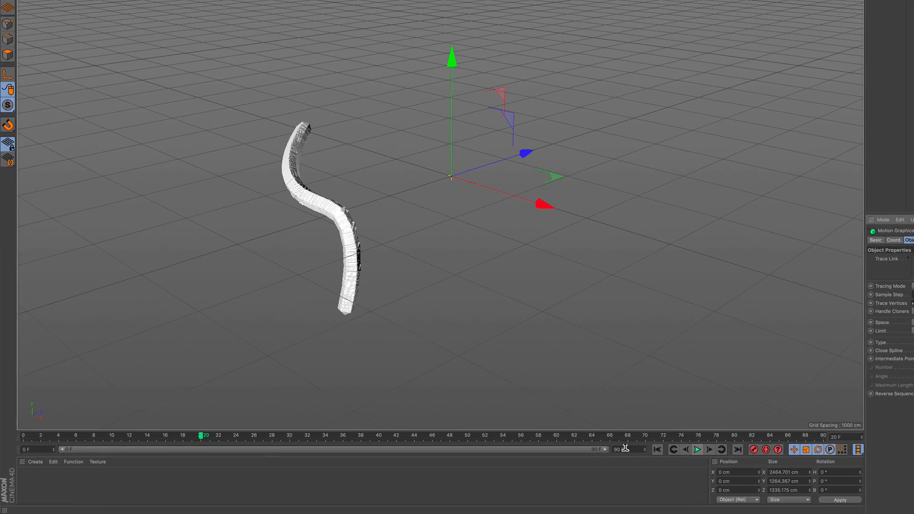
Step: Extend the project length and preview range to 200 frames, and play the animation
drag(630, 450, 600, 449)
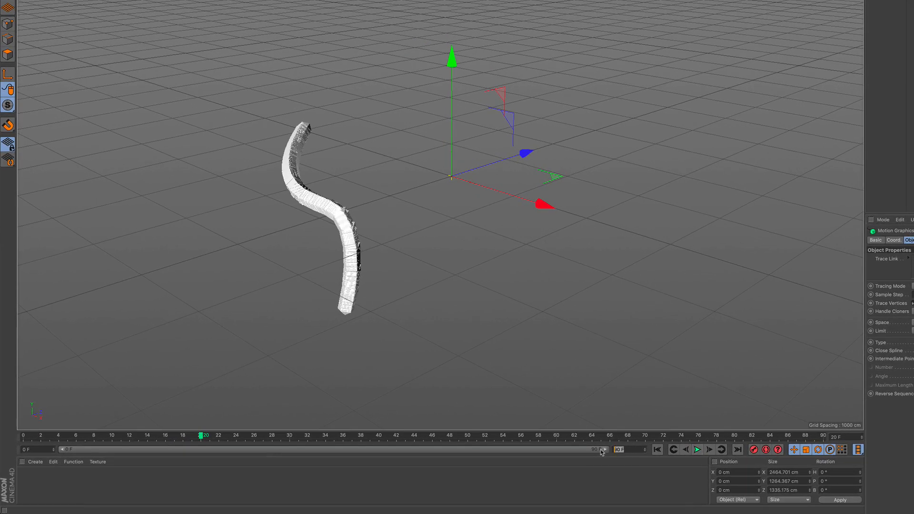
text(200)
click(628, 476)
drag(315, 450, 614, 455)
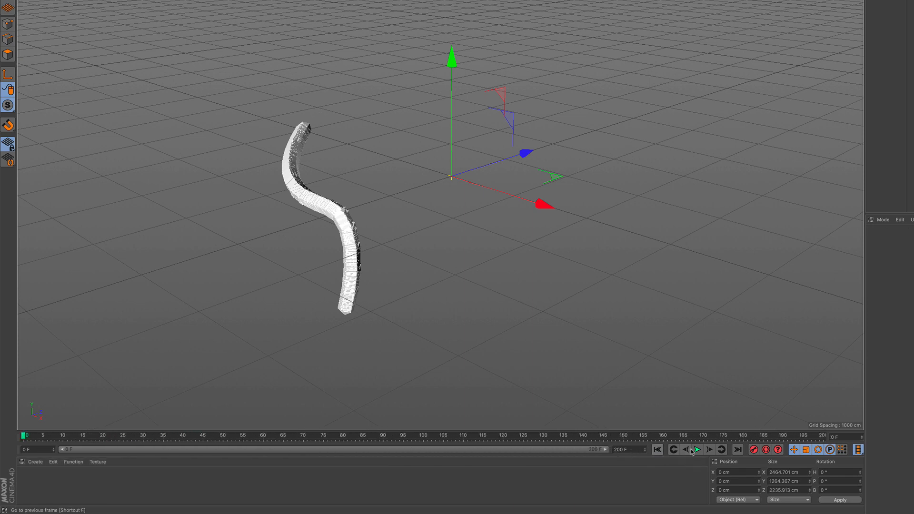
click(697, 449)
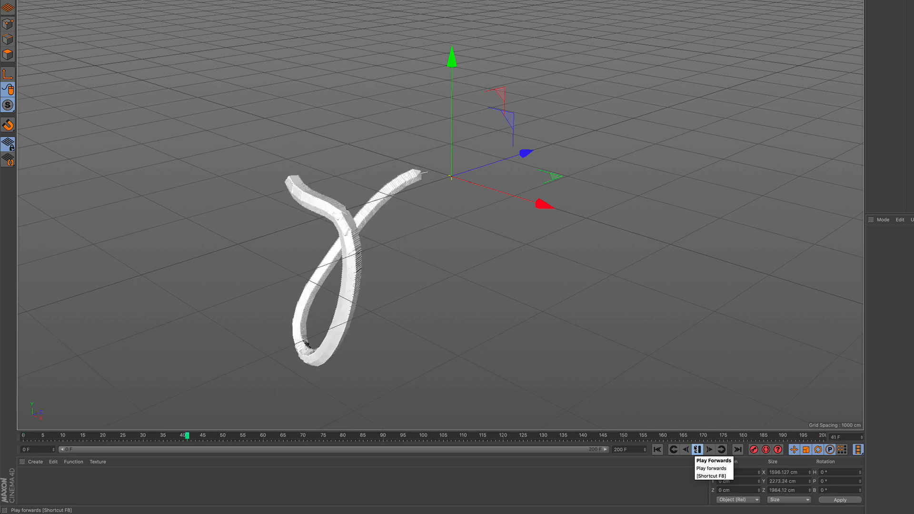
click(698, 449)
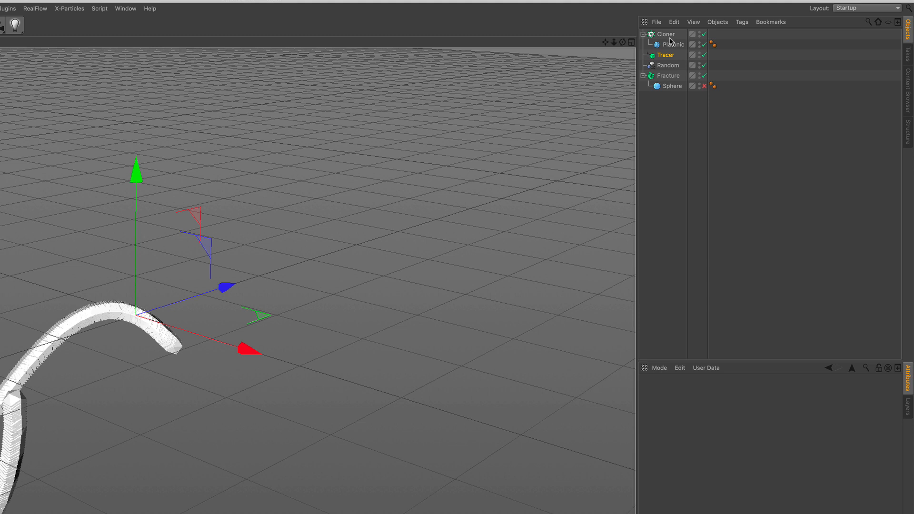
Step: Add a Step effector to the Cloner and play the animation to check the scaled clones
click(668, 35)
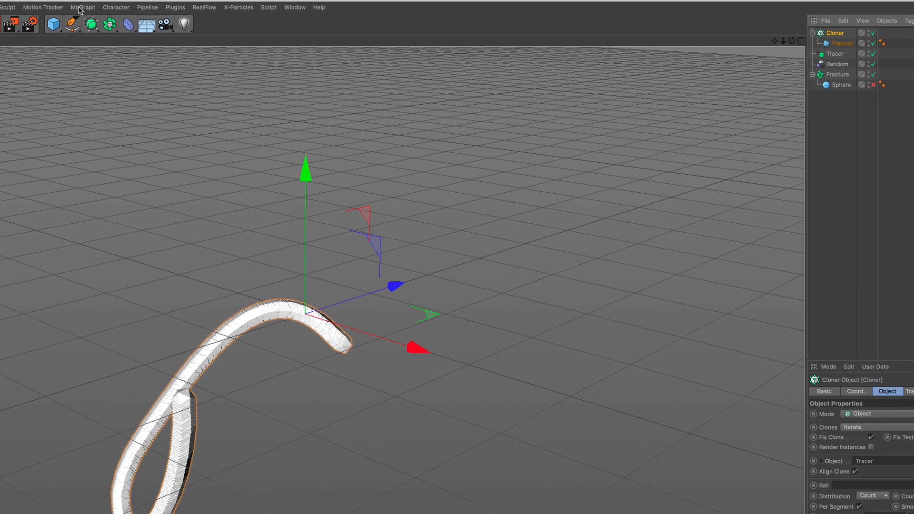
click(79, 8)
mouse_move(86, 23)
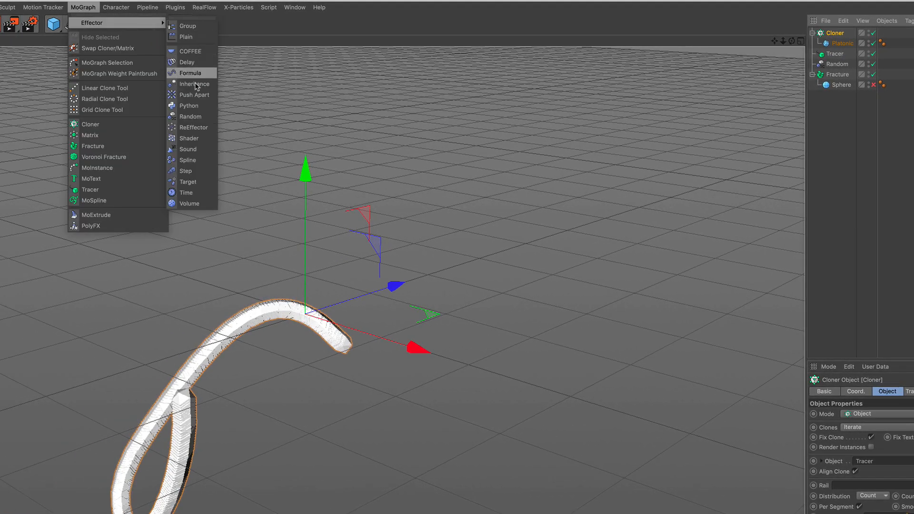
click(198, 171)
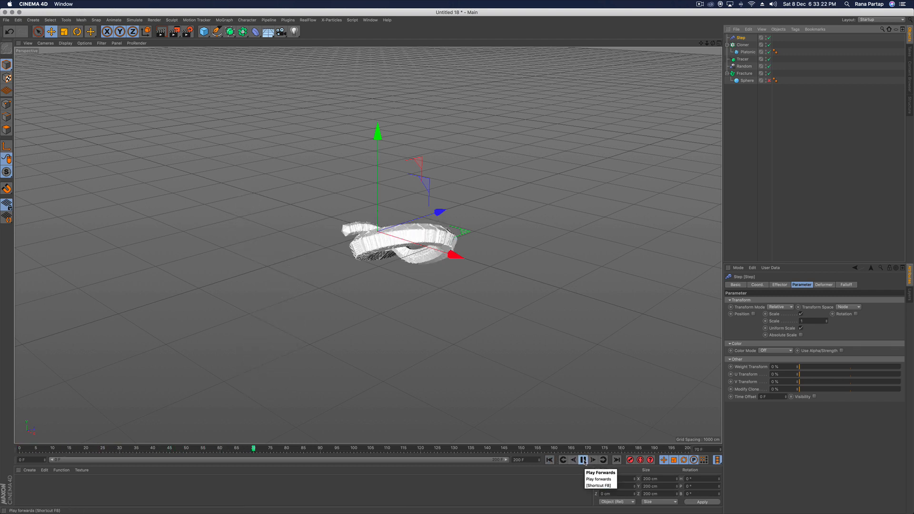
click(583, 460)
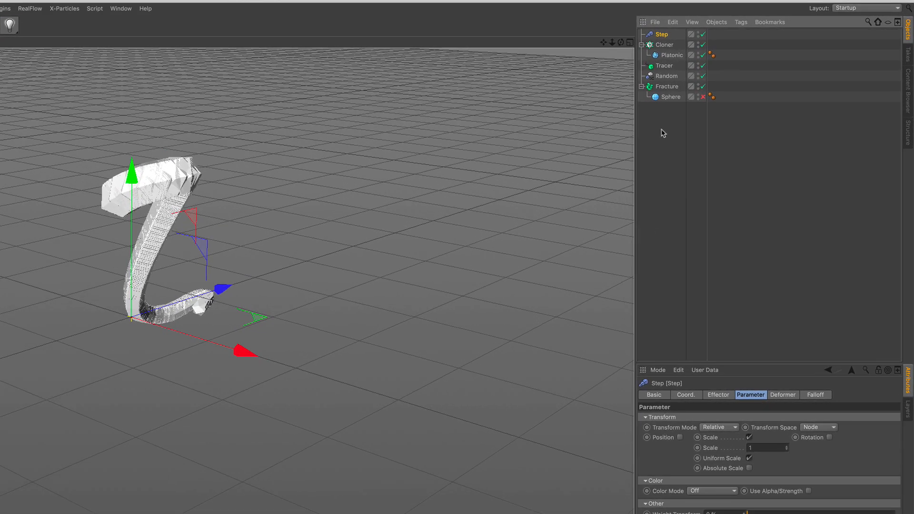
Step: Add a Rigid Body simulation tag to the Platonic inside the Cloner
click(672, 55)
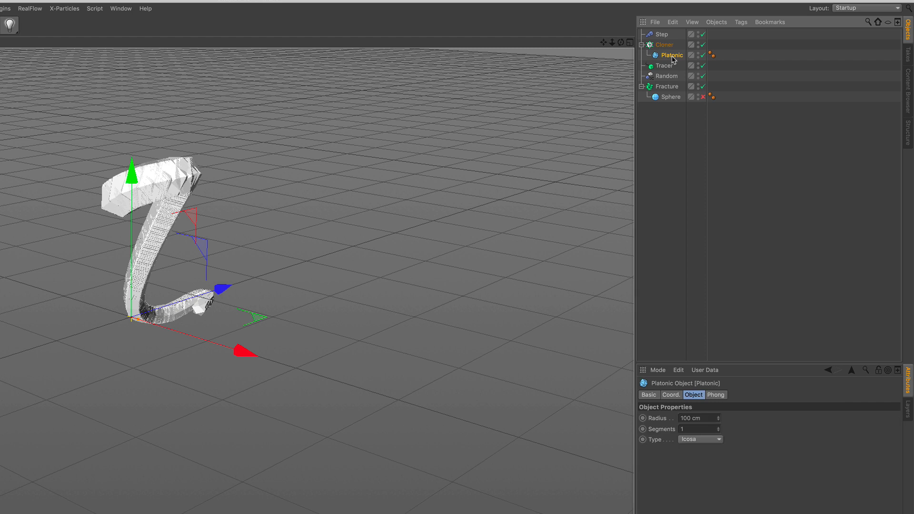
click(739, 22)
mouse_move(773, 140)
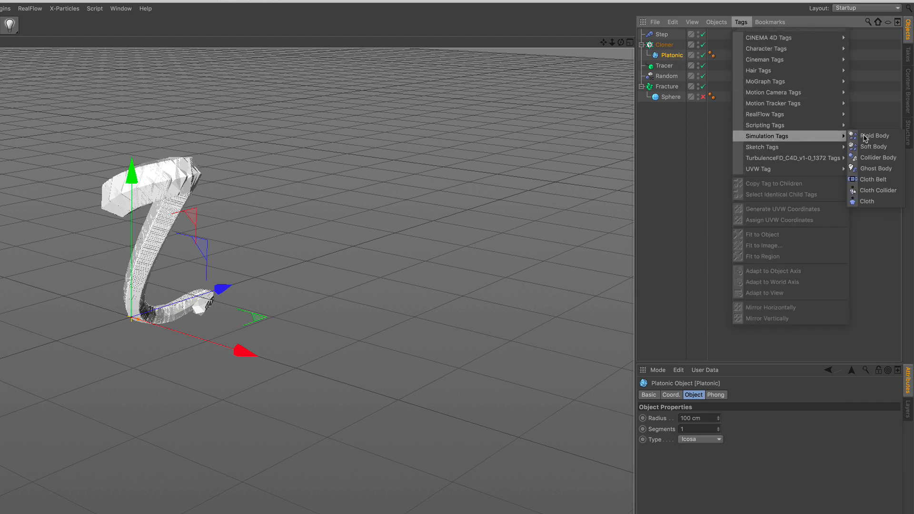
click(897, 137)
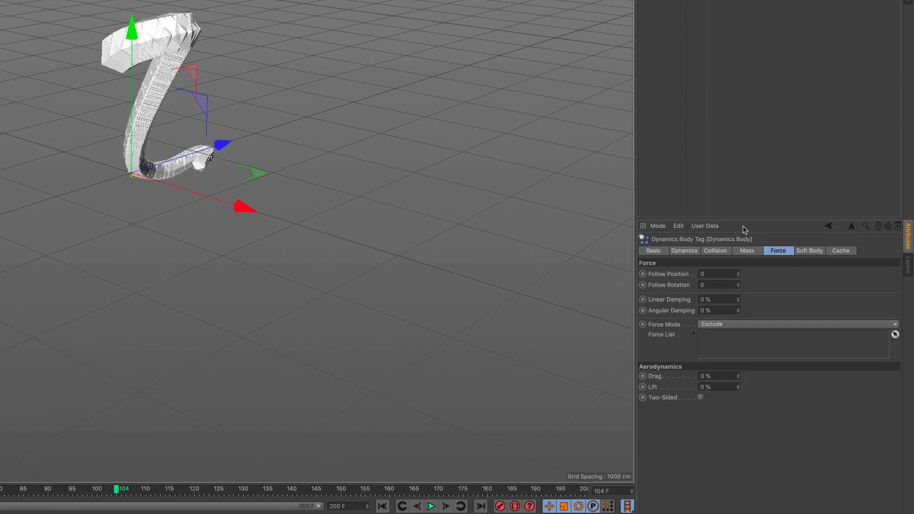
Step: Set the dynamics tag's collision Individual Elements to All and its Shape to Automatic (MoDynamics)
click(719, 395)
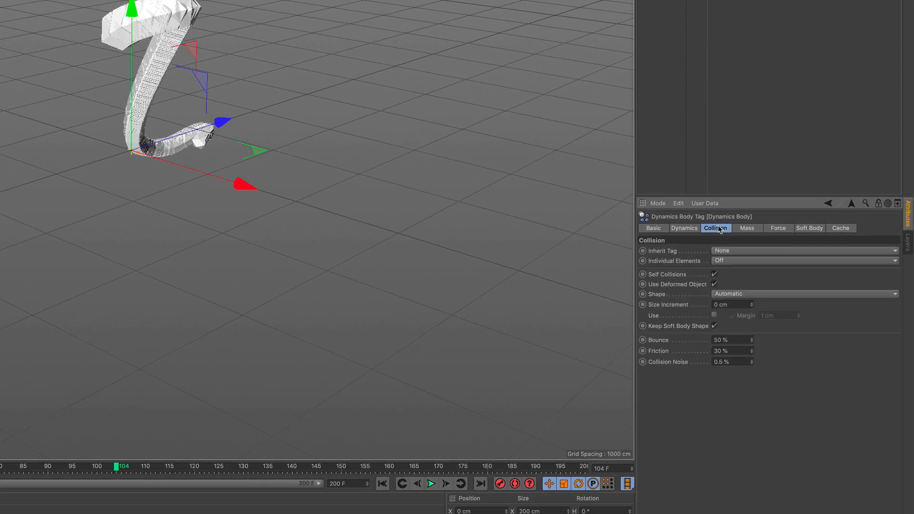
click(739, 259)
click(738, 306)
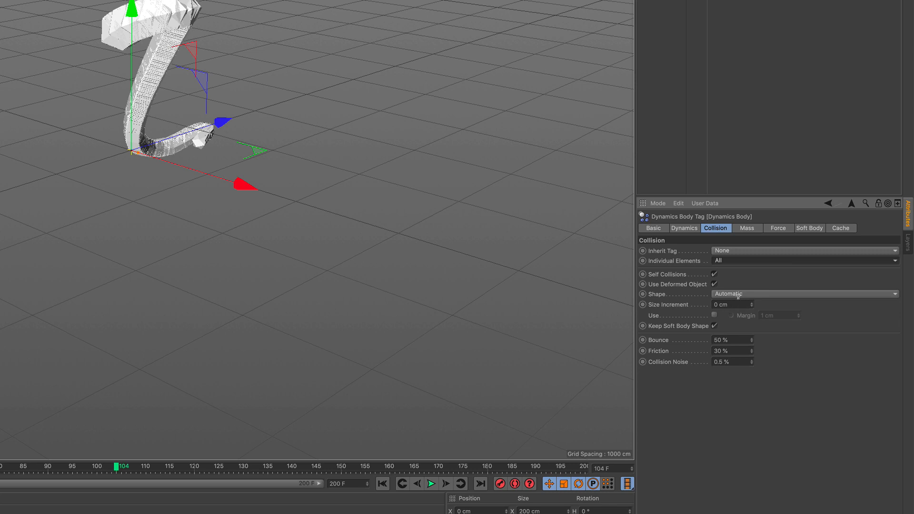
click(738, 294)
click(785, 317)
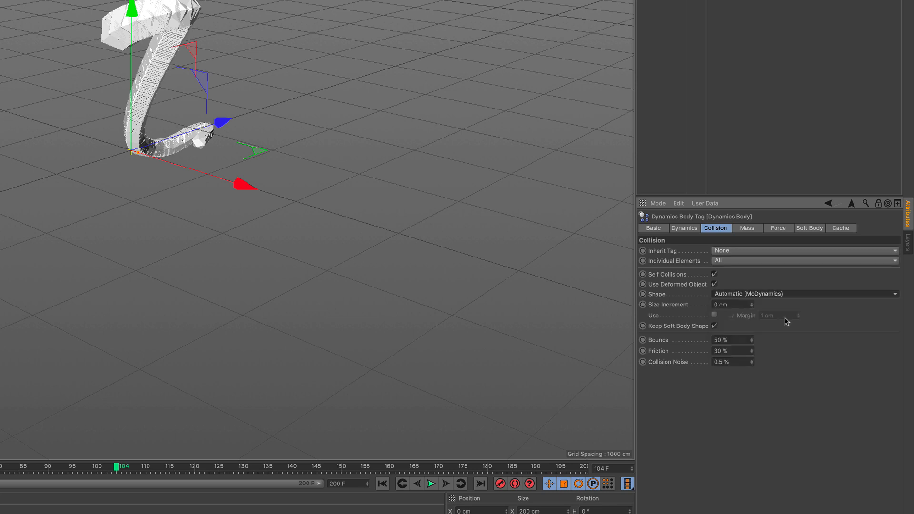
Step: Set the dynamics tag's Follow Position force to 10 and play the simulation to check it
click(781, 230)
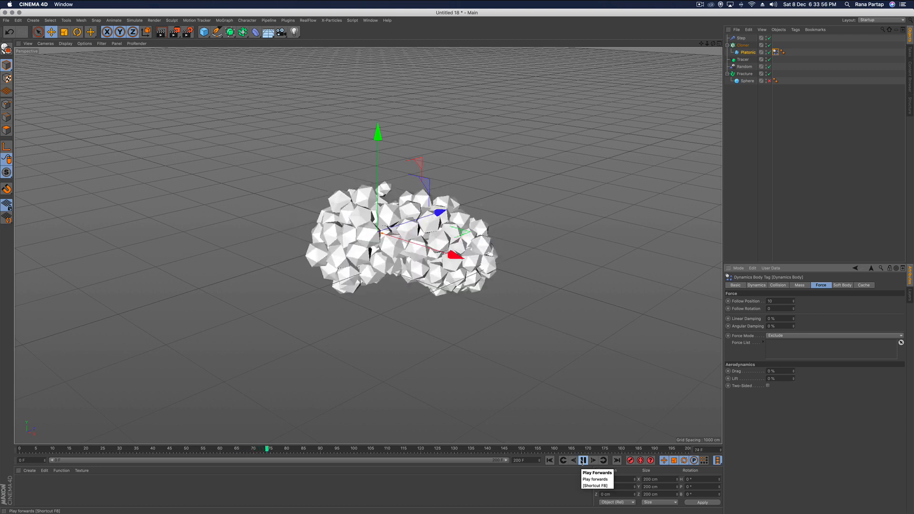
click(583, 460)
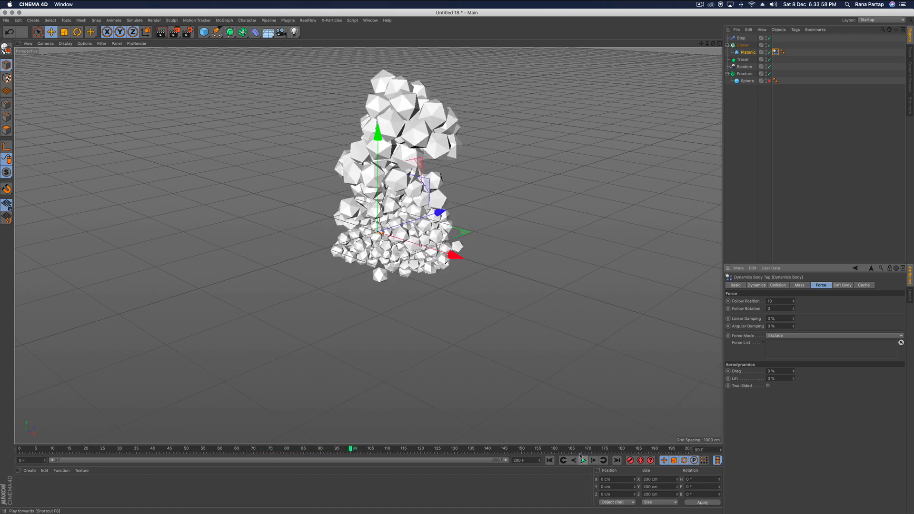
Step: Duplicate the Platonic with its dynamics tag inside the Cloner
click(745, 52)
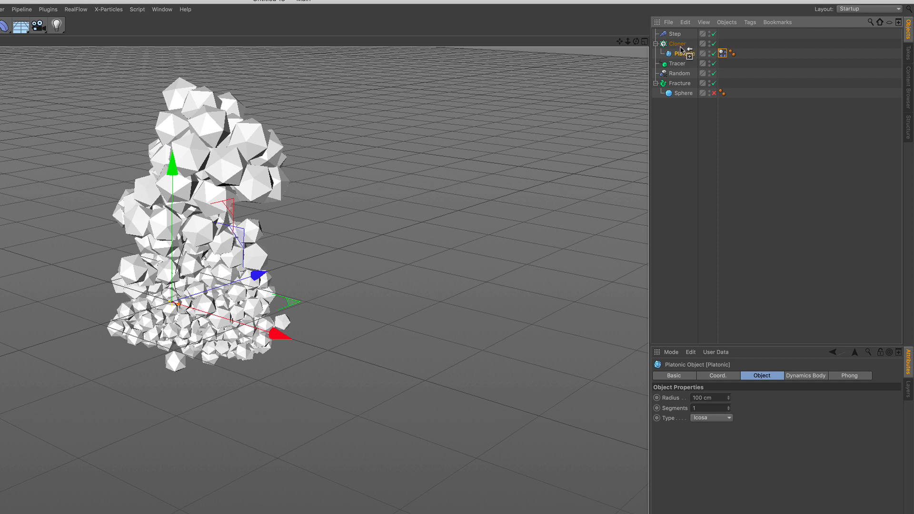
ctrl+drag(681, 48, 681, 50)
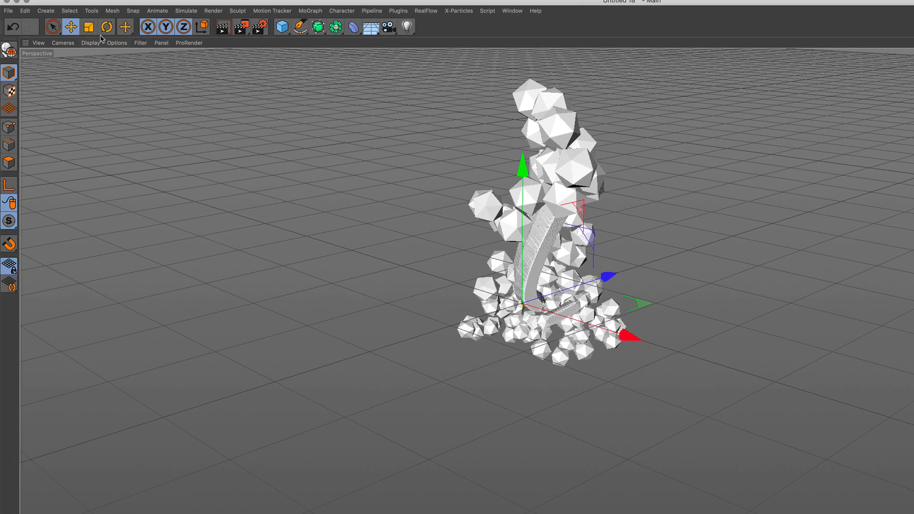
Step: Scale both Platonics inside the Cloner down and play the simulation to check the smaller clones
click(88, 27)
drag(608, 137, 482, 229)
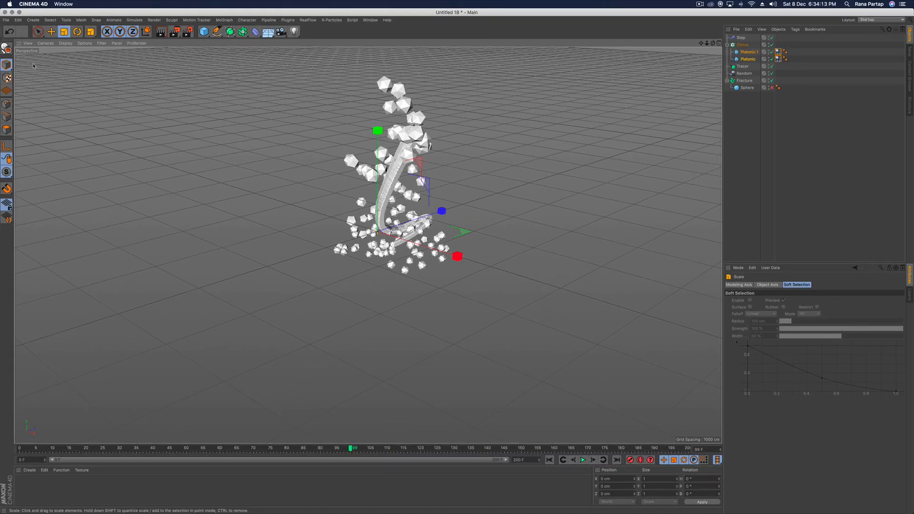
click(38, 32)
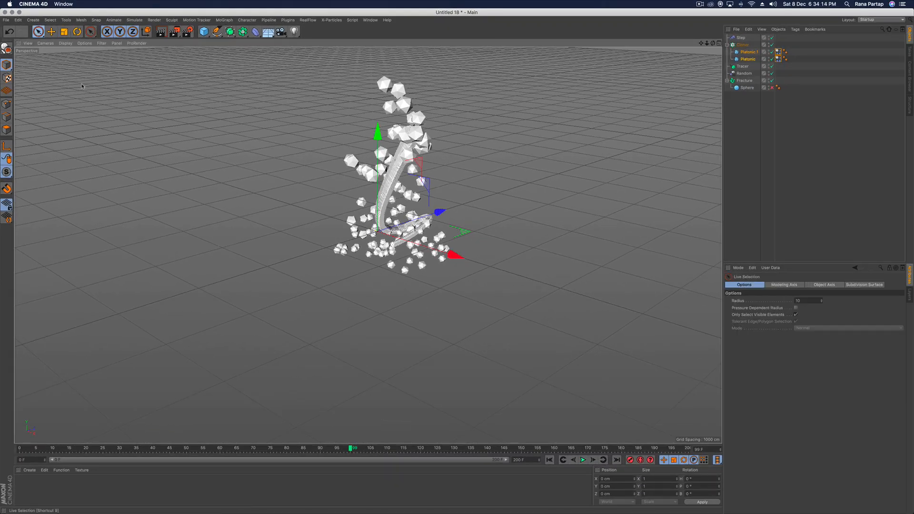
click(563, 460)
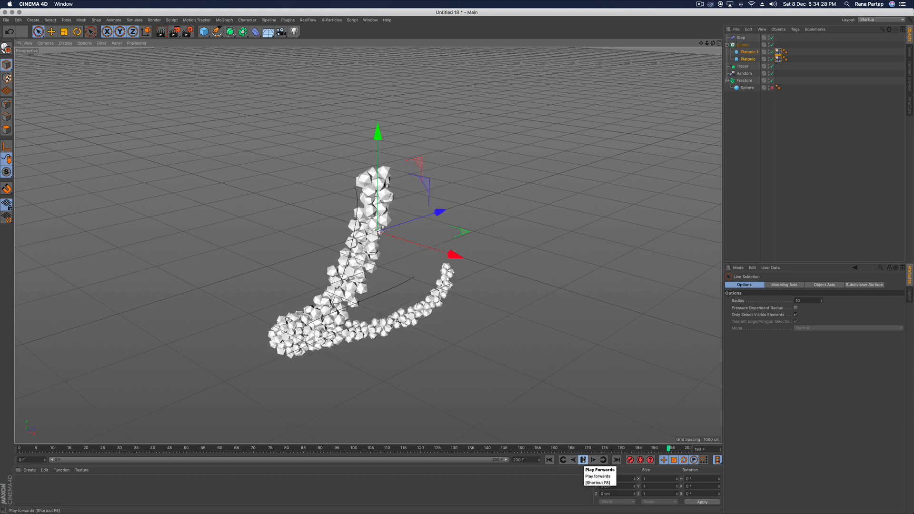
click(583, 460)
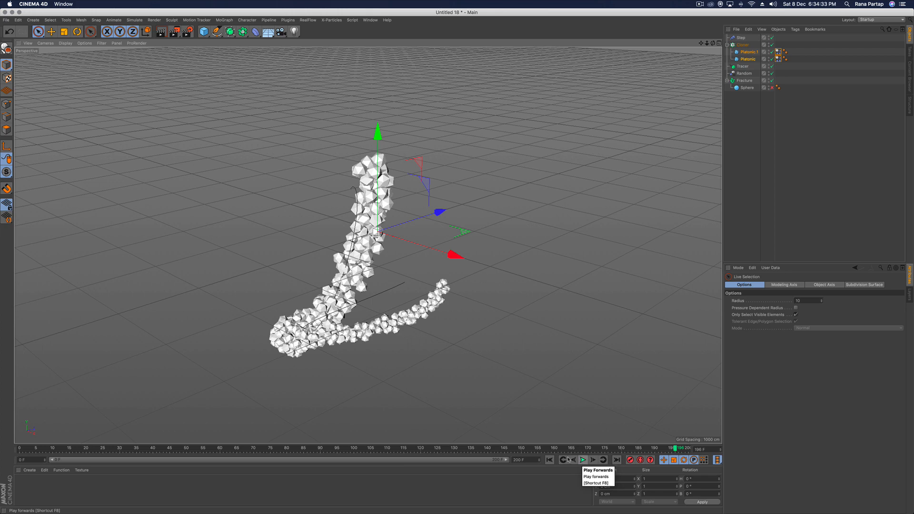
Step: Load the materials from the MercyMat file in the sound folder
click(29, 469)
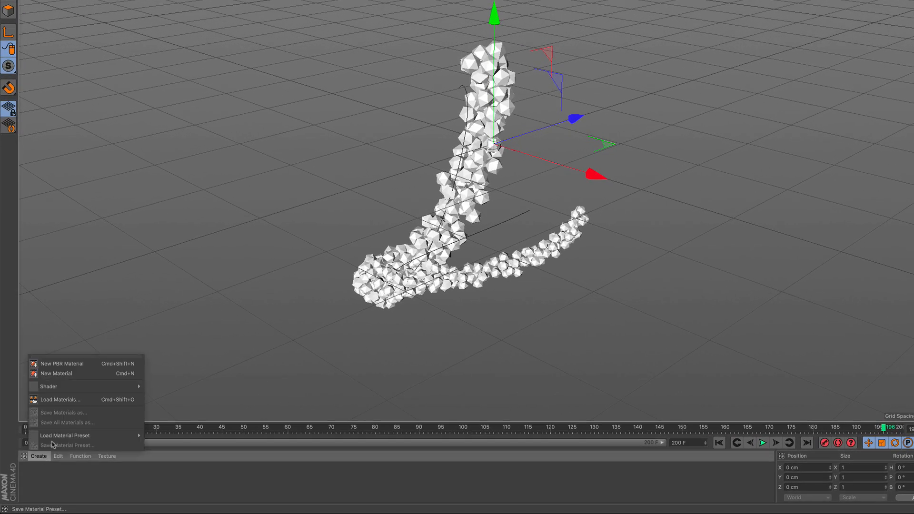
click(80, 403)
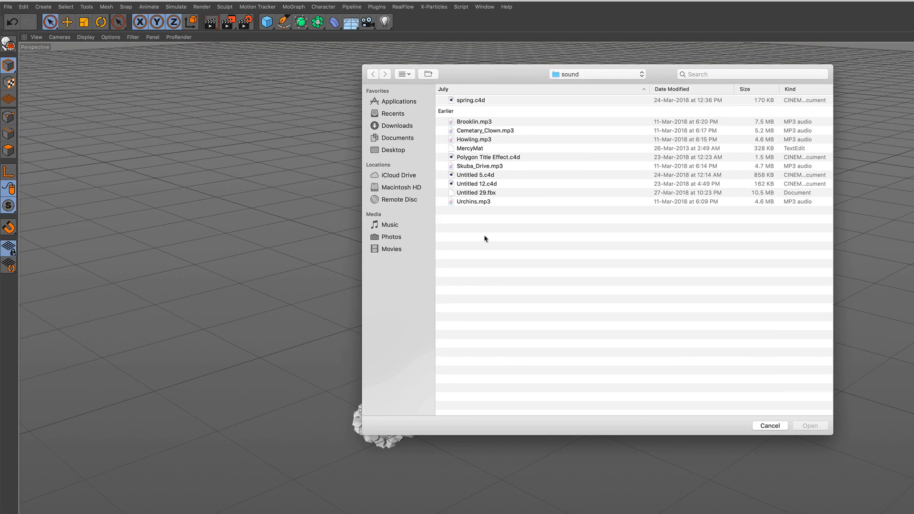
click(481, 150)
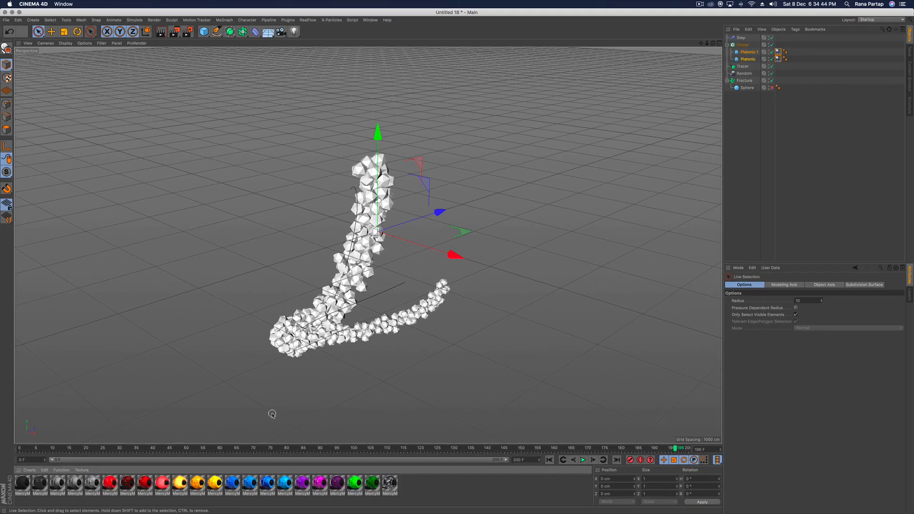
Step: Apply a blue MercyMat material to Platonic and a yellow one to Platonic.1
click(286, 484)
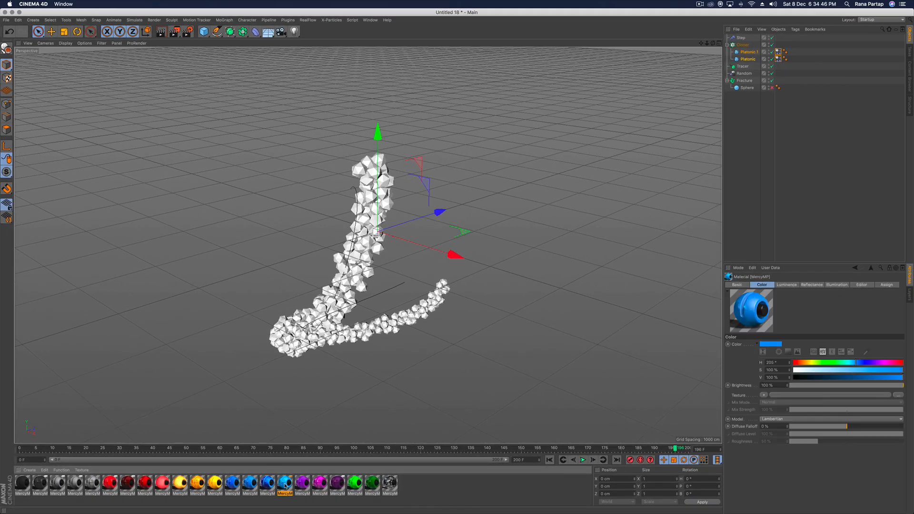
drag(755, 61, 754, 61)
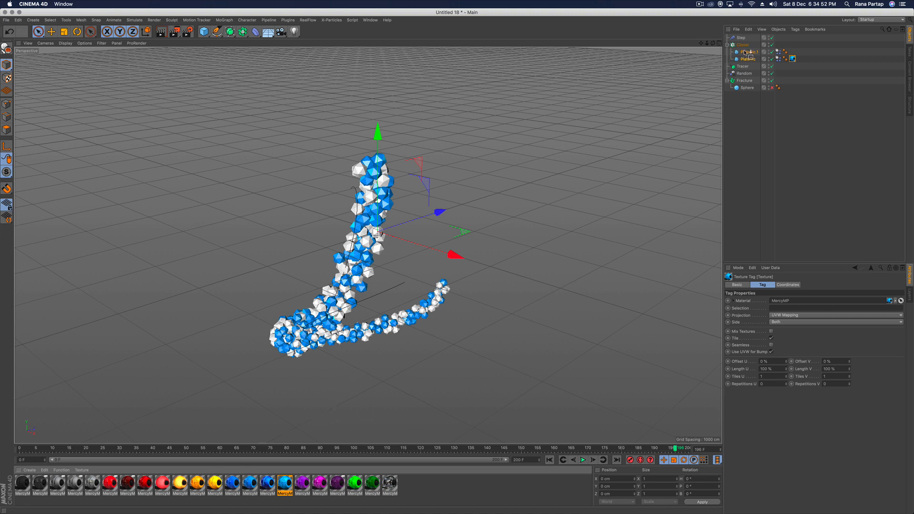
drag(745, 53, 745, 53)
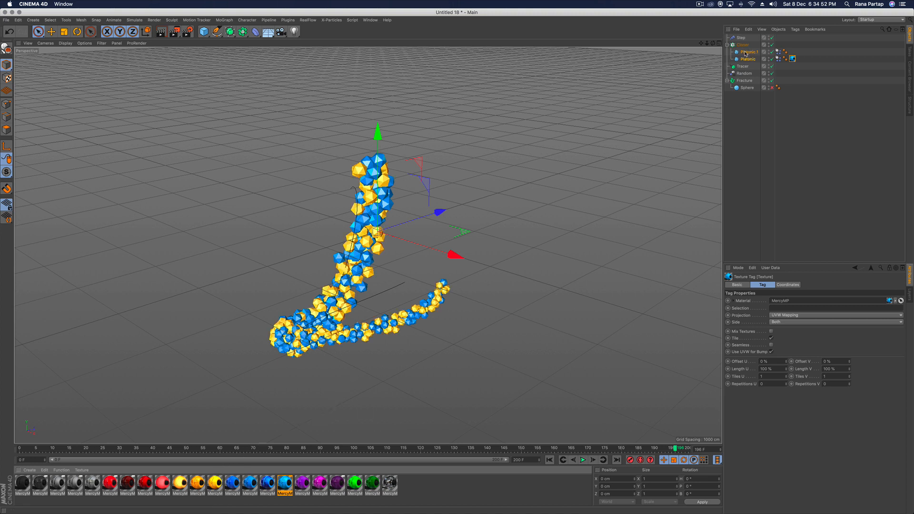
Step: Replay the simulation from the start to check the movement of the blue and yellow clones
click(549, 461)
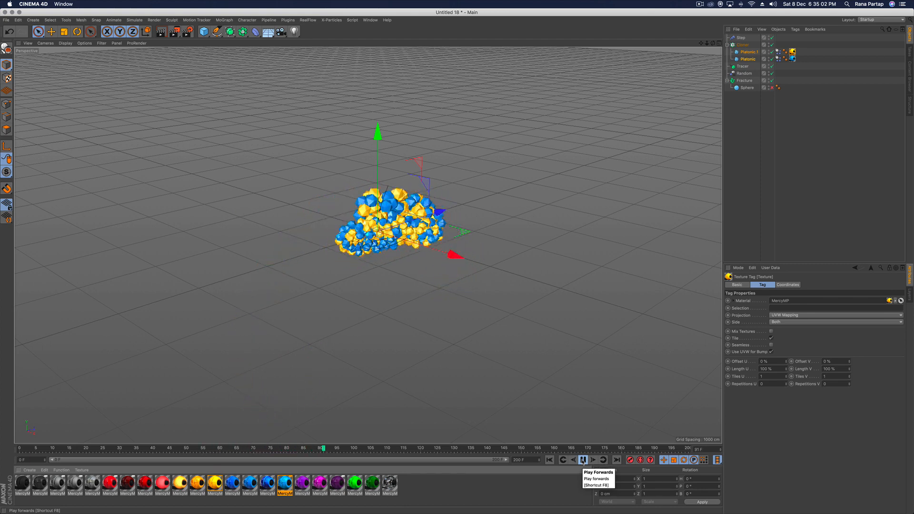
click(582, 460)
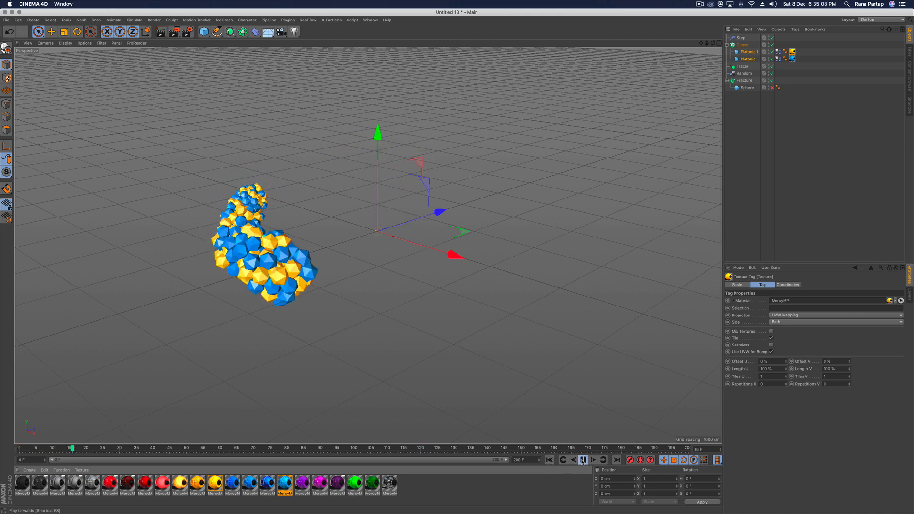
click(582, 460)
Step: Keyframe the Random effector's Strength at 1% on frame 0
click(550, 460)
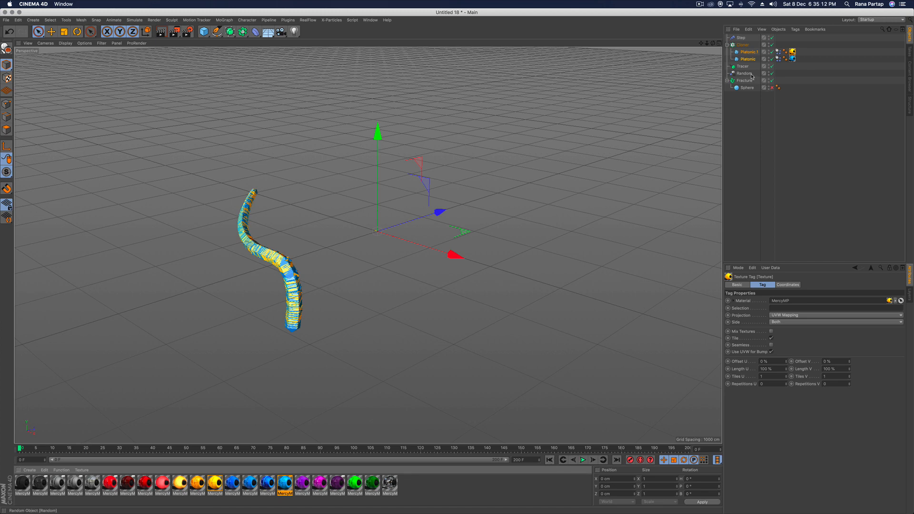
click(751, 76)
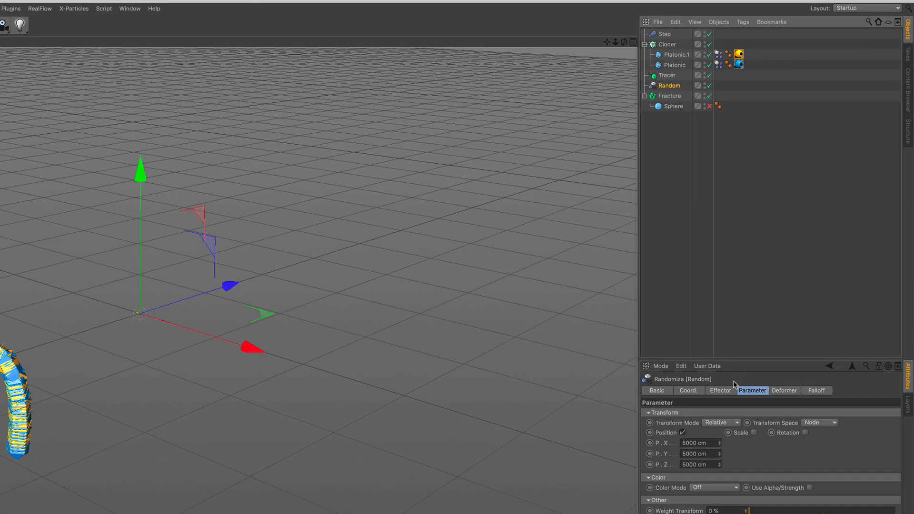
click(732, 390)
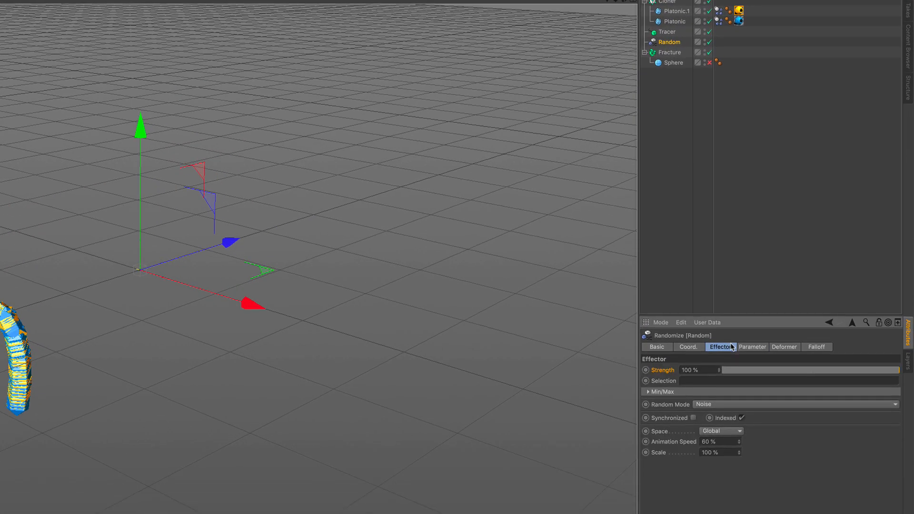
drag(797, 290, 741, 287)
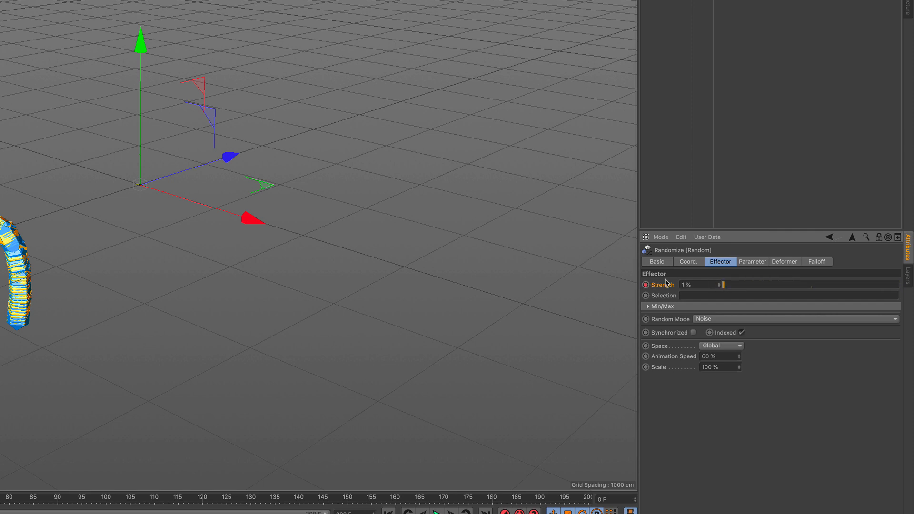
Step: Advance the simulation to about frame 28 and keyframe the Random effector's Strength at 100%
click(436, 512)
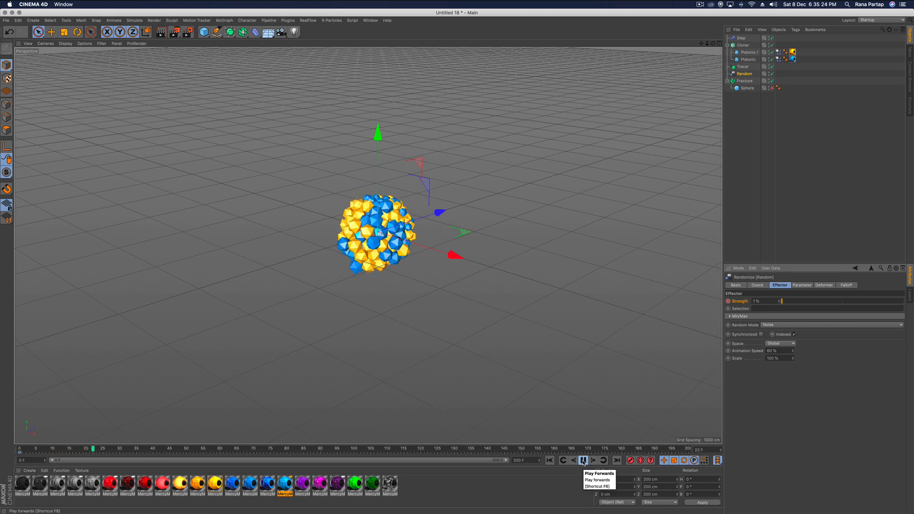
click(583, 461)
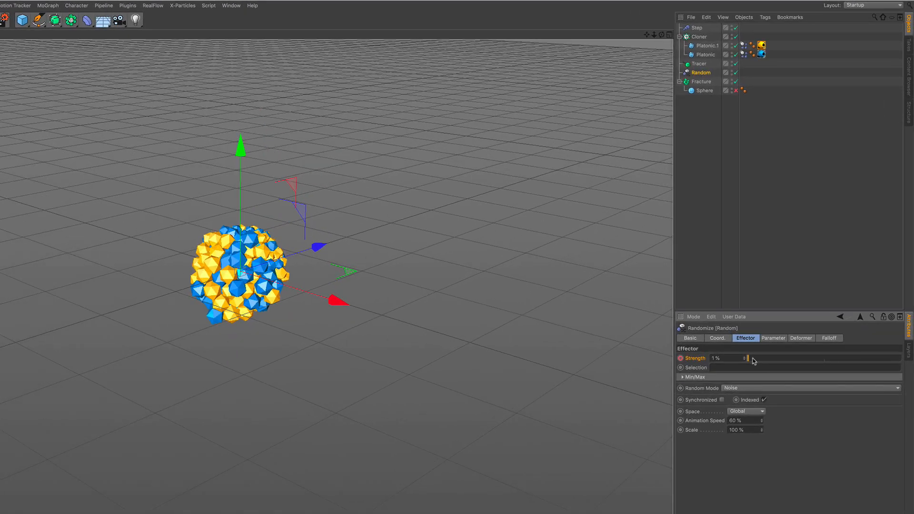
drag(753, 360, 912, 365)
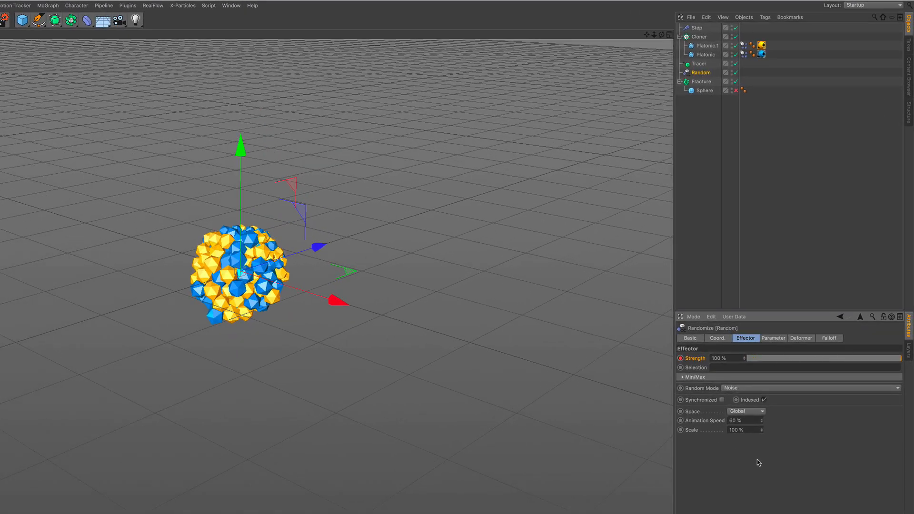
Step: Replay the animation from frame 0 to check how the clones grow out with the keyframed Strength
click(550, 461)
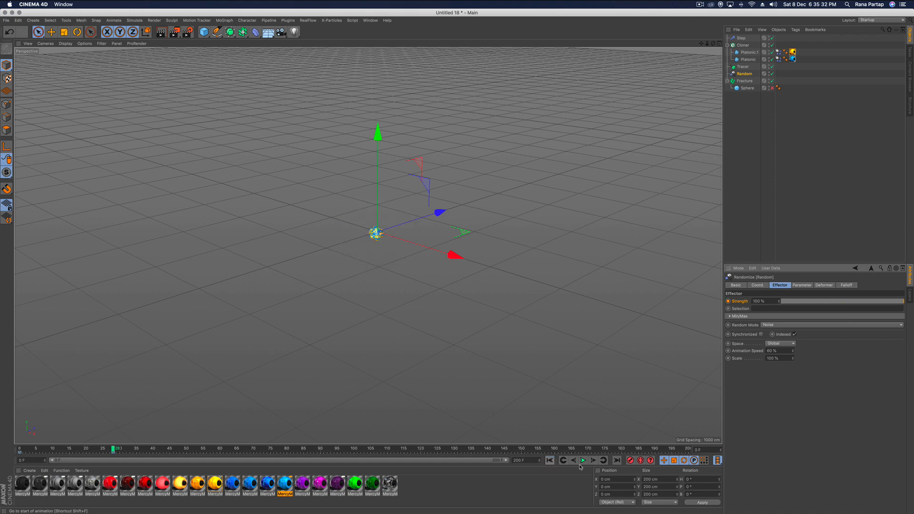
click(584, 461)
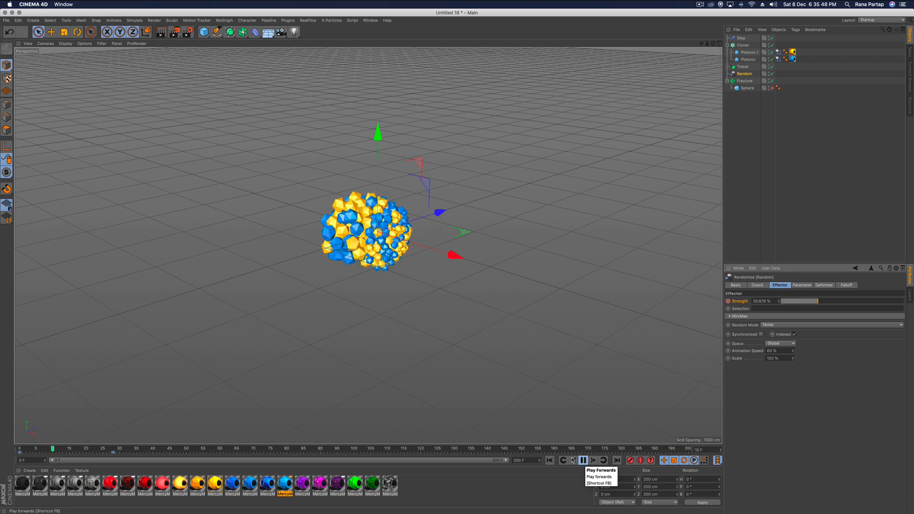
click(583, 461)
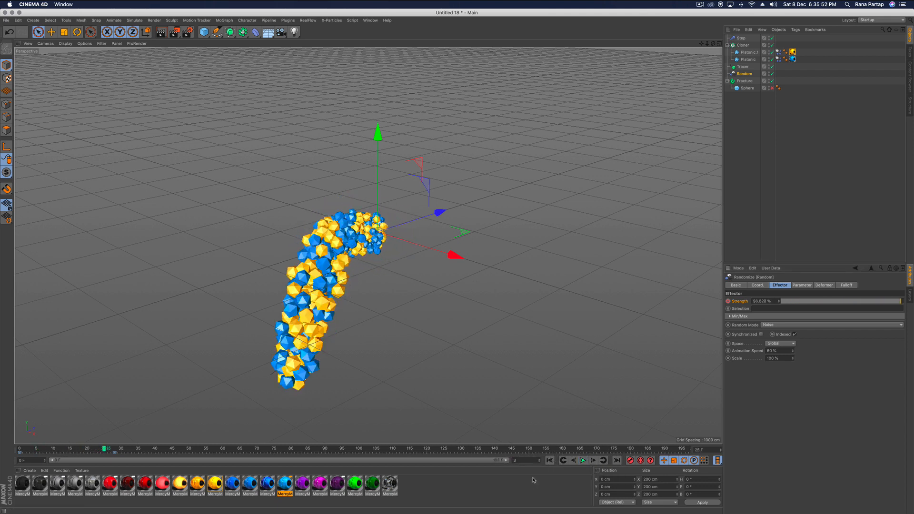
Step: Extend the project length and preview range to 300 frames, and play the animation from the start
click(525, 489)
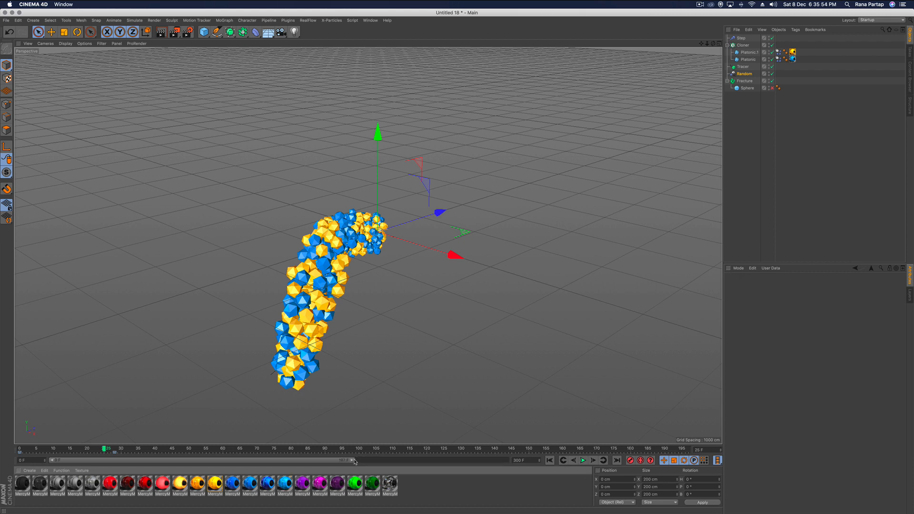
drag(354, 460, 576, 470)
click(550, 460)
click(584, 461)
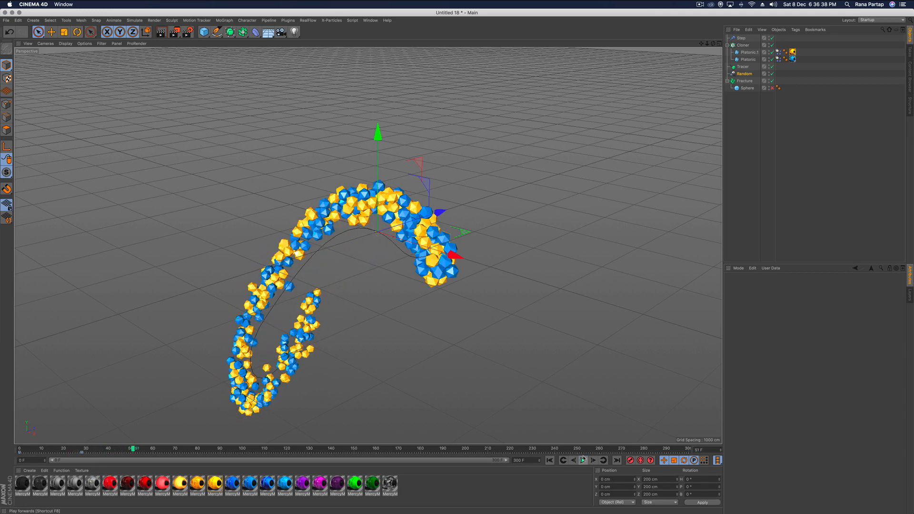
click(583, 460)
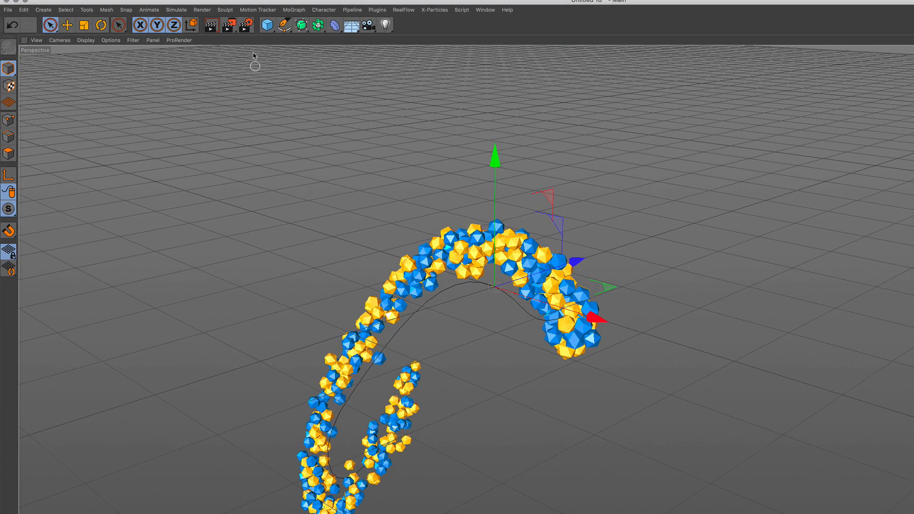
Step: Add the Ambient Occlusion effect to the render settings
click(246, 26)
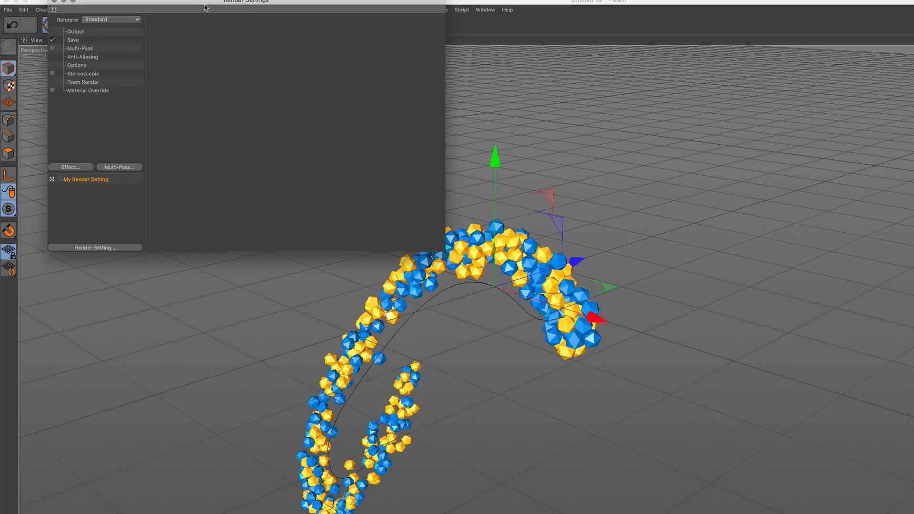
drag(202, 6, 581, 98)
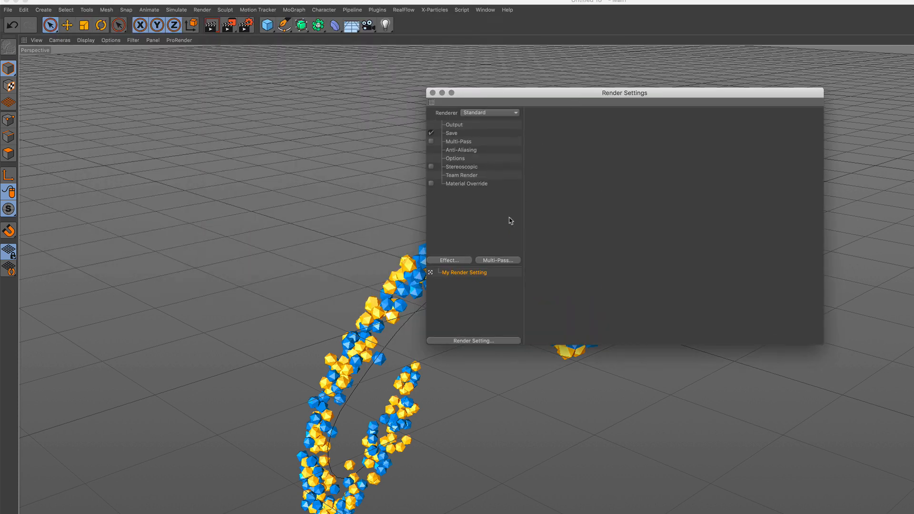
click(455, 261)
click(503, 321)
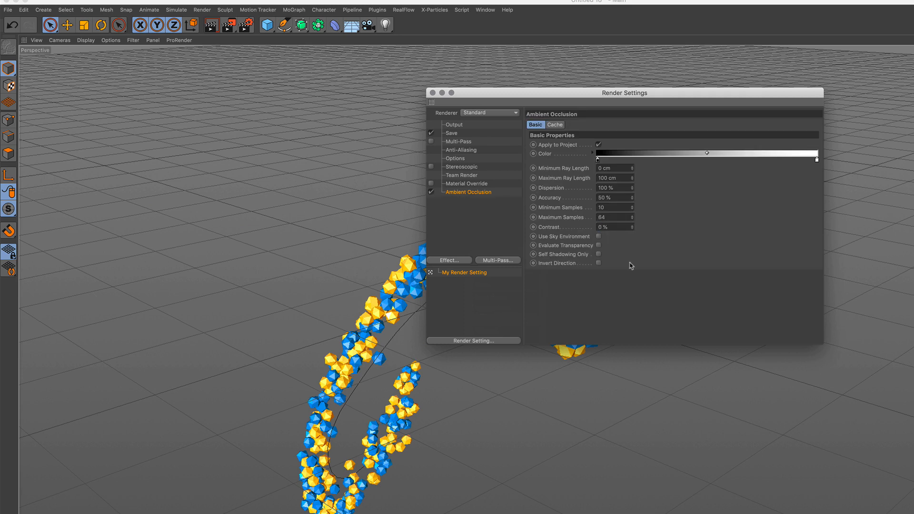
text(2)
key(Return)
click(433, 92)
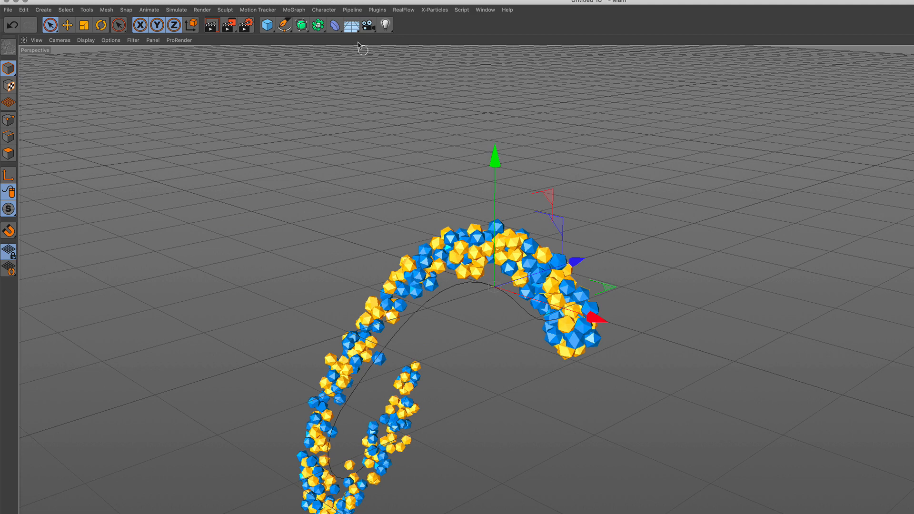
Step: Add a Sky object to the scene
click(351, 27)
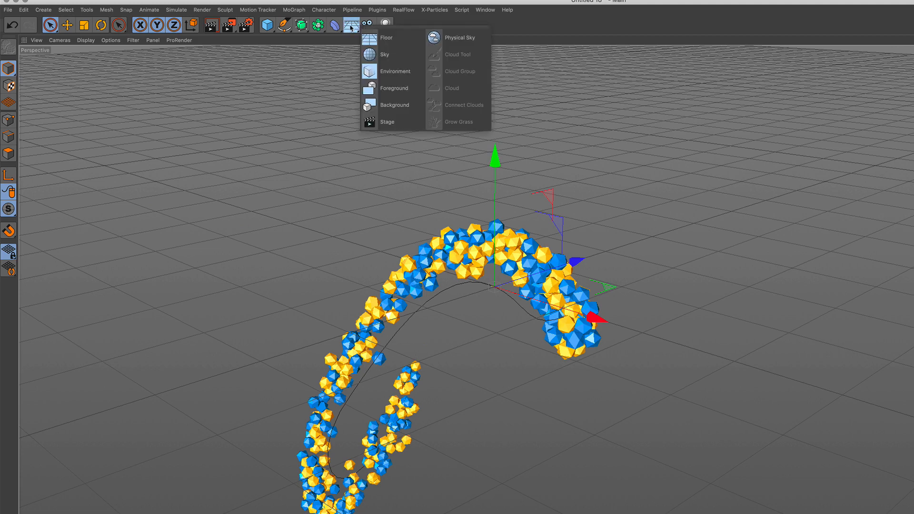
click(398, 56)
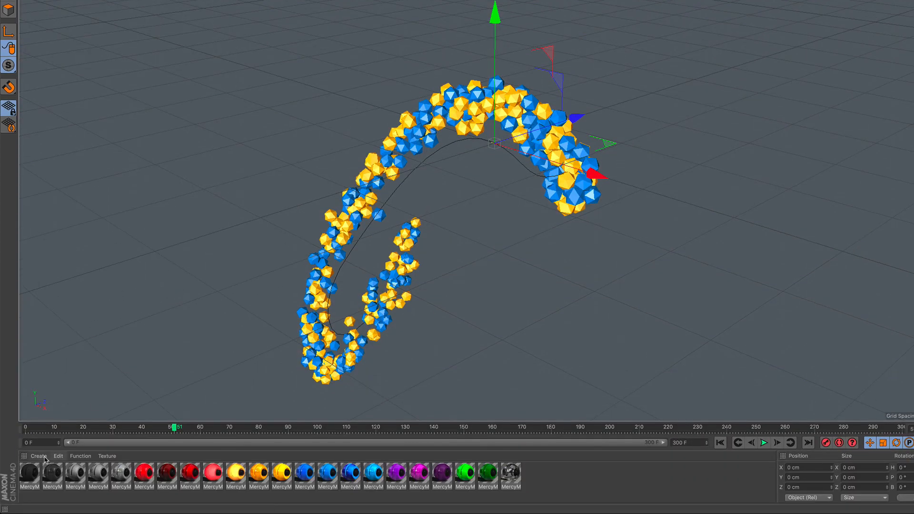
Step: Create a new material, disable its Reflectance, and load a Gradient shader into the Color texture, opening its shader properties
click(39, 456)
click(79, 374)
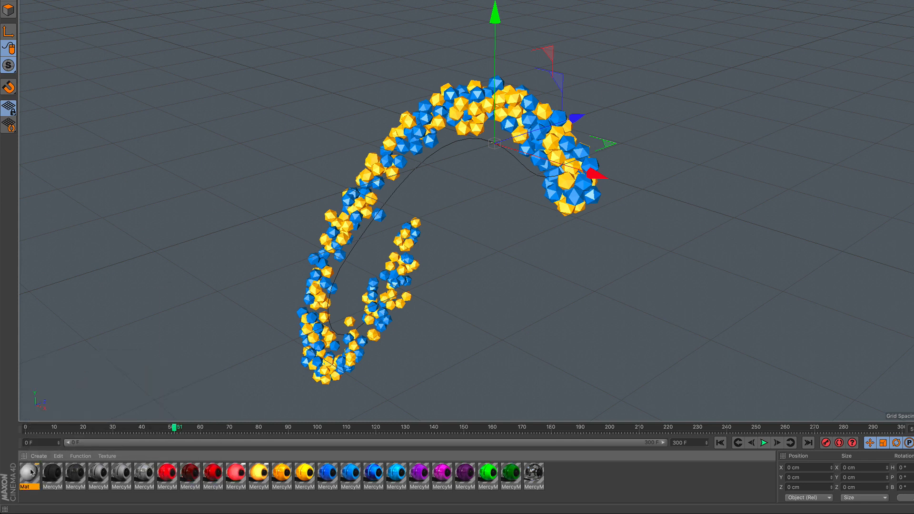
double_click(30, 473)
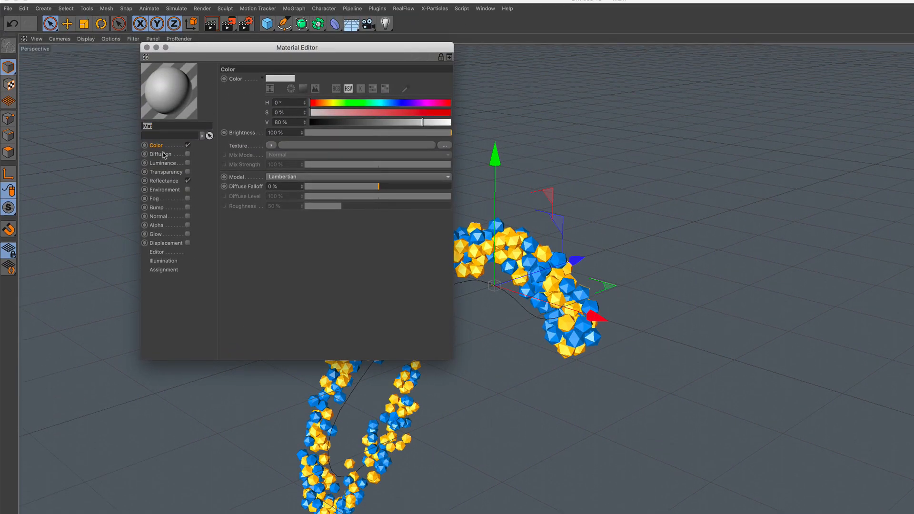
click(188, 181)
click(271, 145)
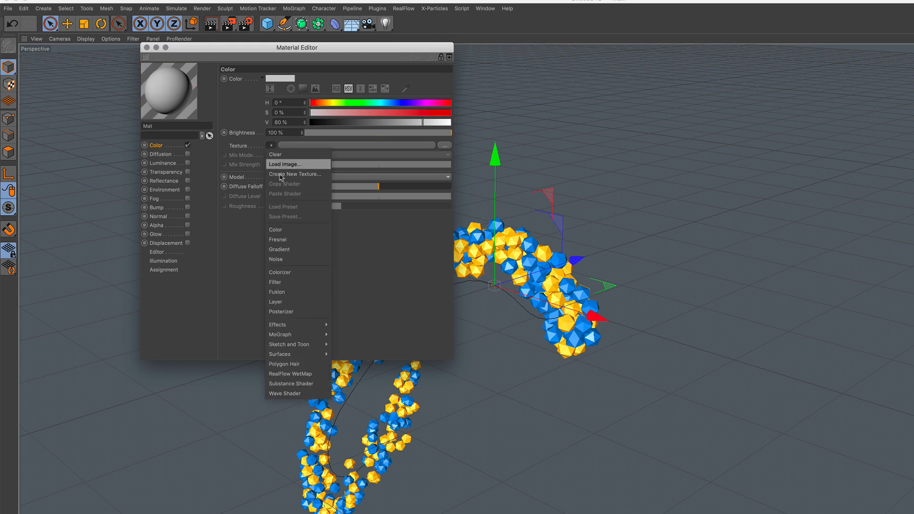
click(296, 250)
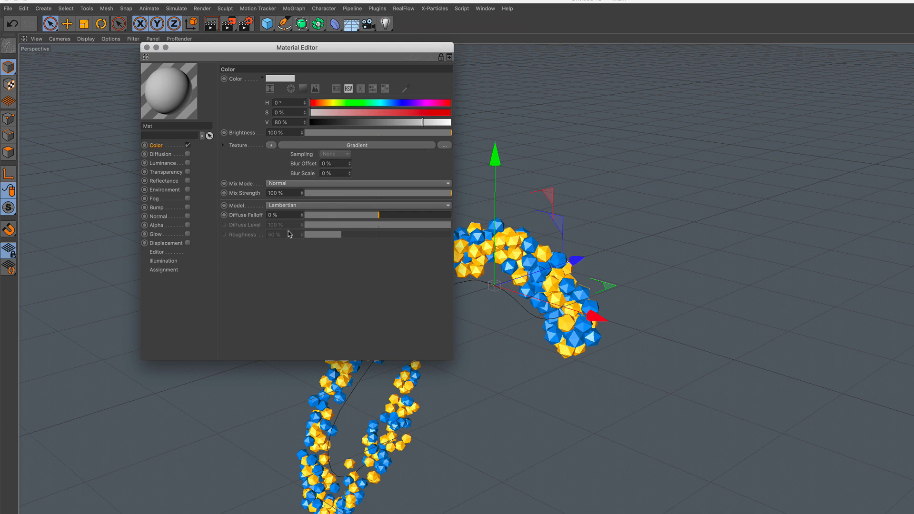
click(343, 145)
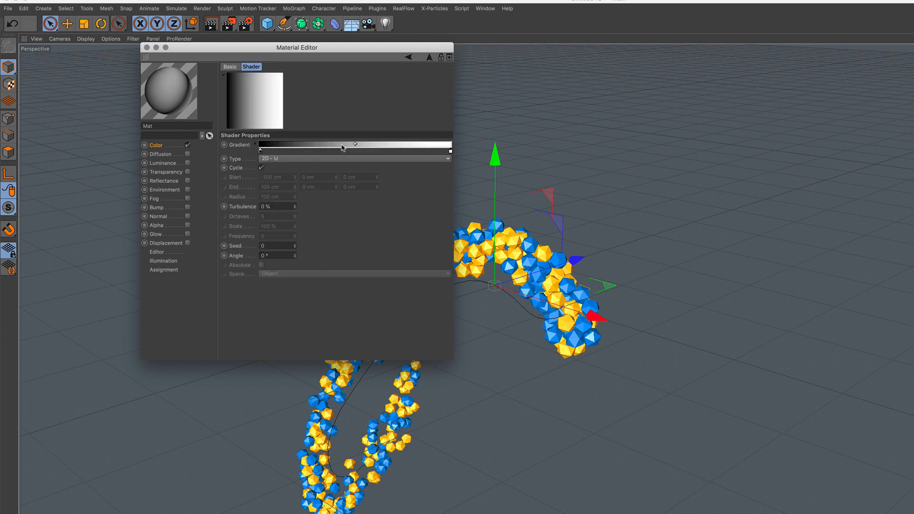
Step: Recolour the gradient's start knot to light grey with about 73% brightness and its end knot to a darker grey
double_click(261, 152)
drag(300, 171, 306, 172)
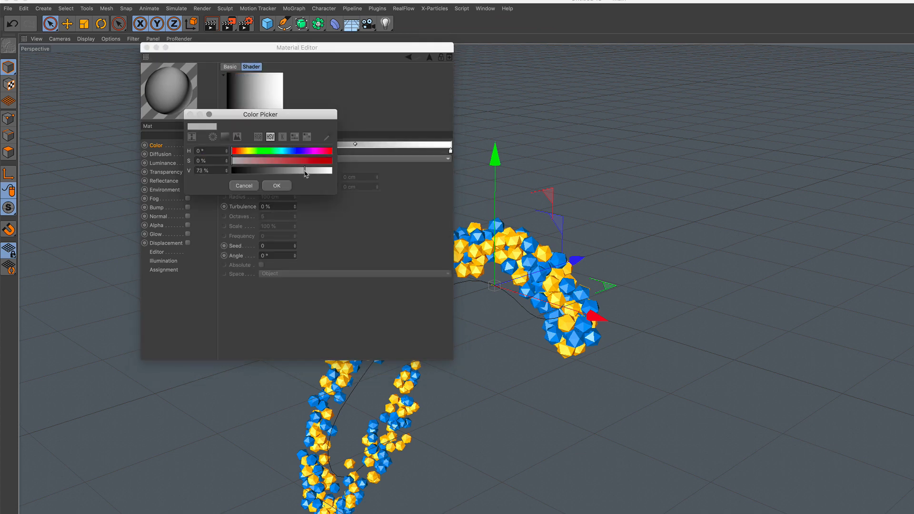
click(277, 185)
double_click(451, 151)
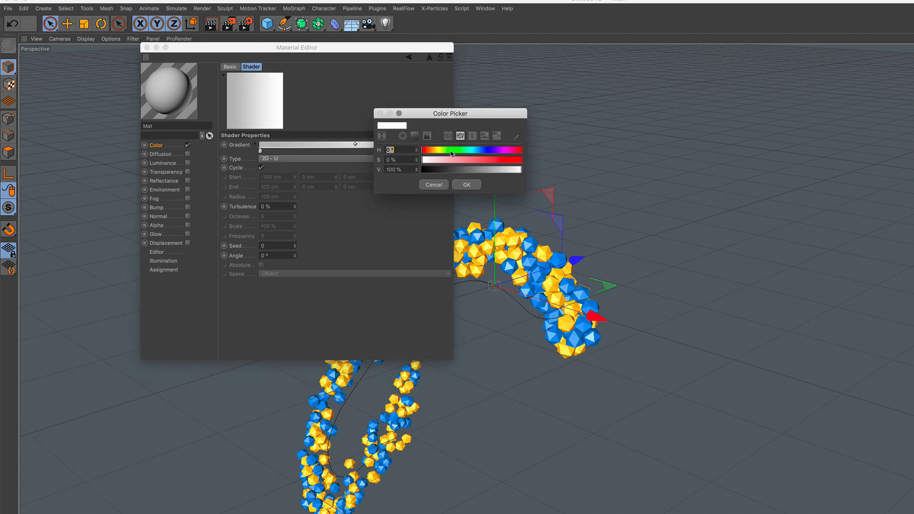
click(466, 171)
click(467, 185)
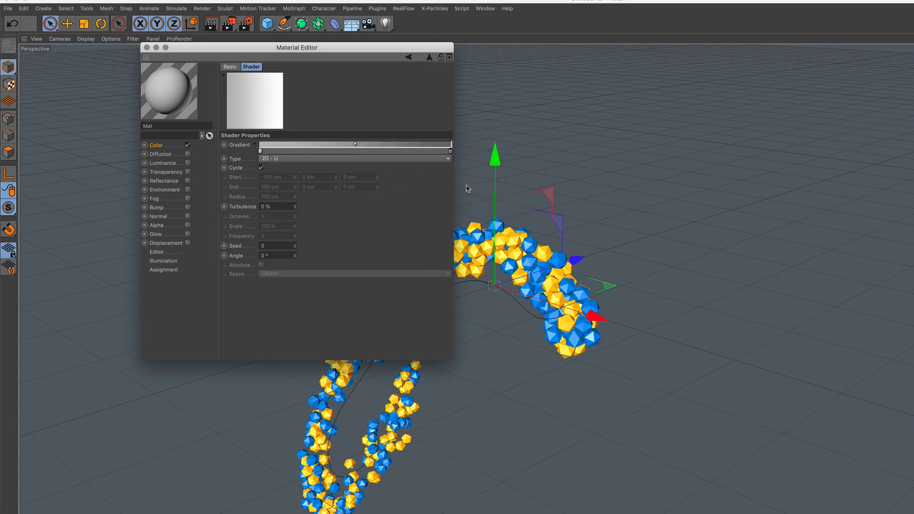
Step: Set the gradient type to 2D - Circular and apply the finished material to the Sky object
click(302, 160)
click(309, 208)
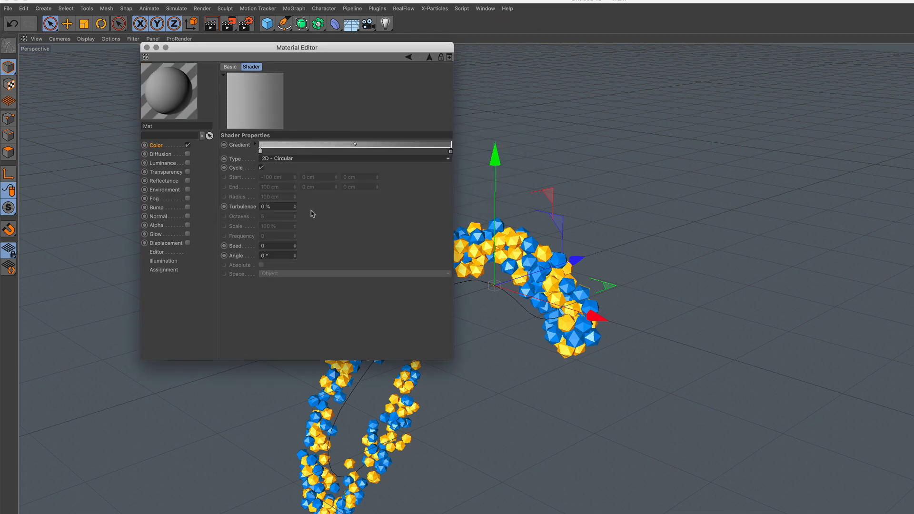
click(147, 48)
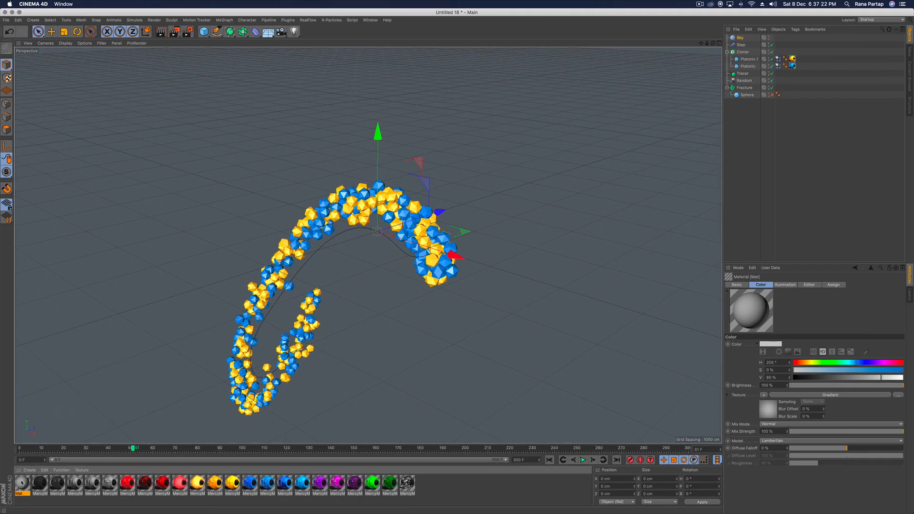
drag(681, 246, 740, 39)
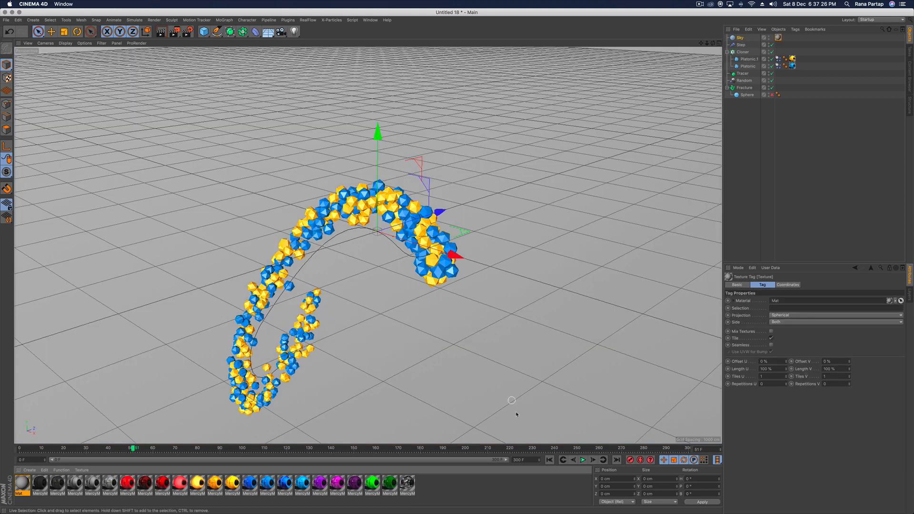
Step: Play the animation from the start, stop it at frame 271, and render the current view to check the look
click(549, 460)
click(583, 460)
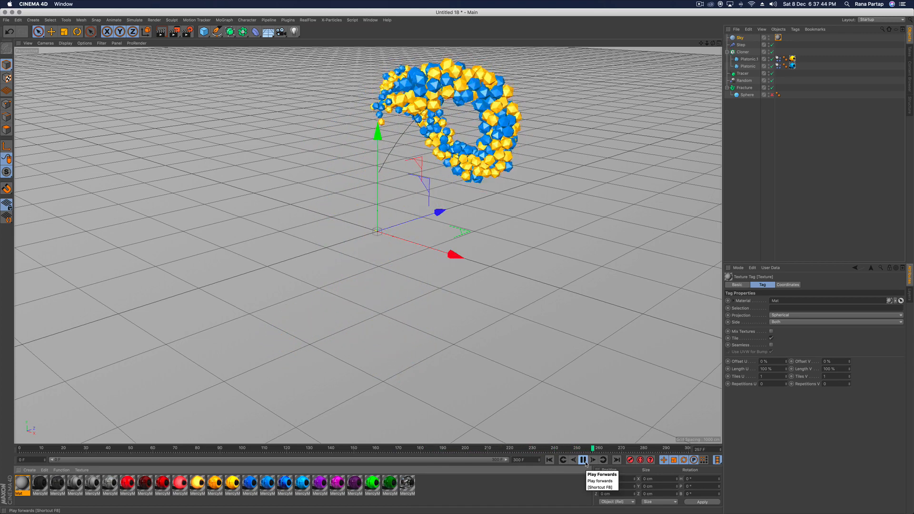
click(585, 462)
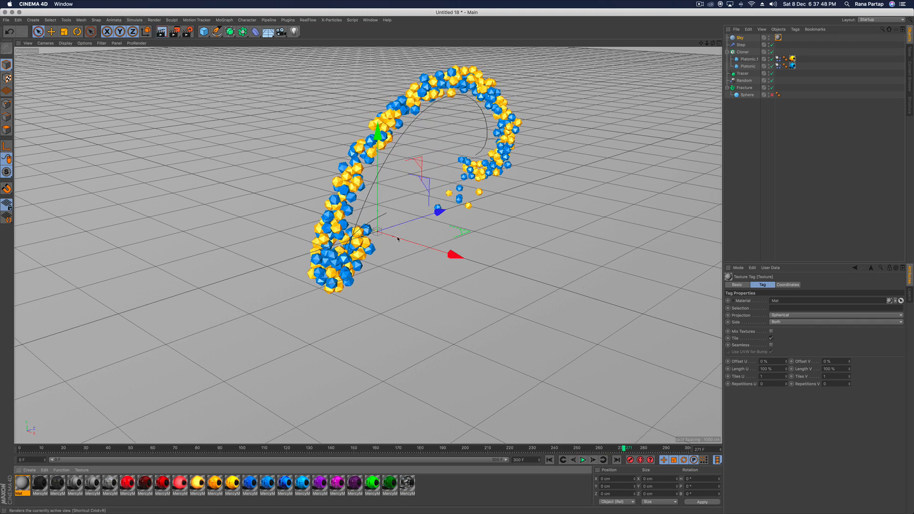
key(super+r)
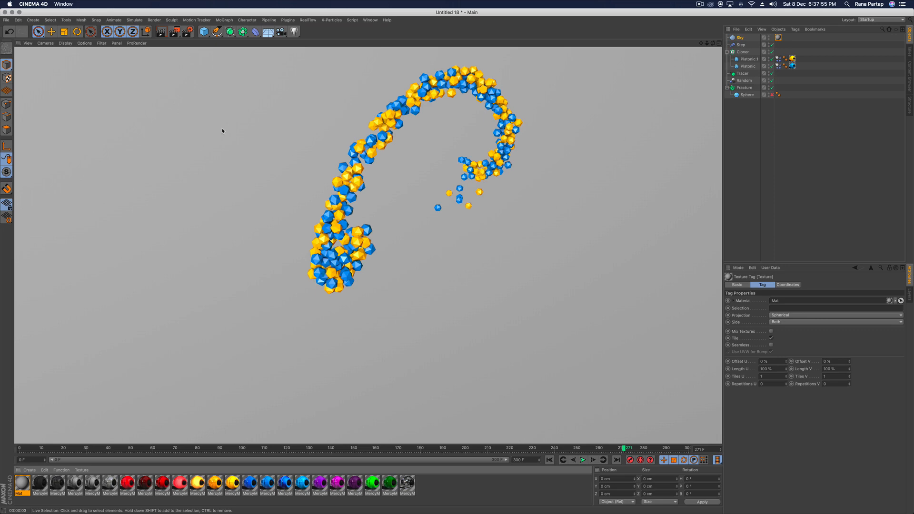
Step: Set the render output to the HDTV 1080 25 preset with the frame range covering All Frames
click(188, 31)
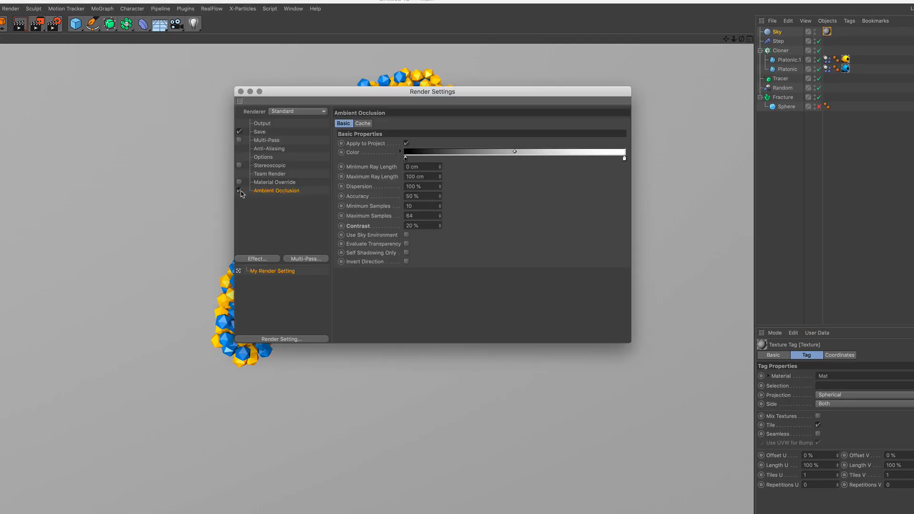
click(264, 125)
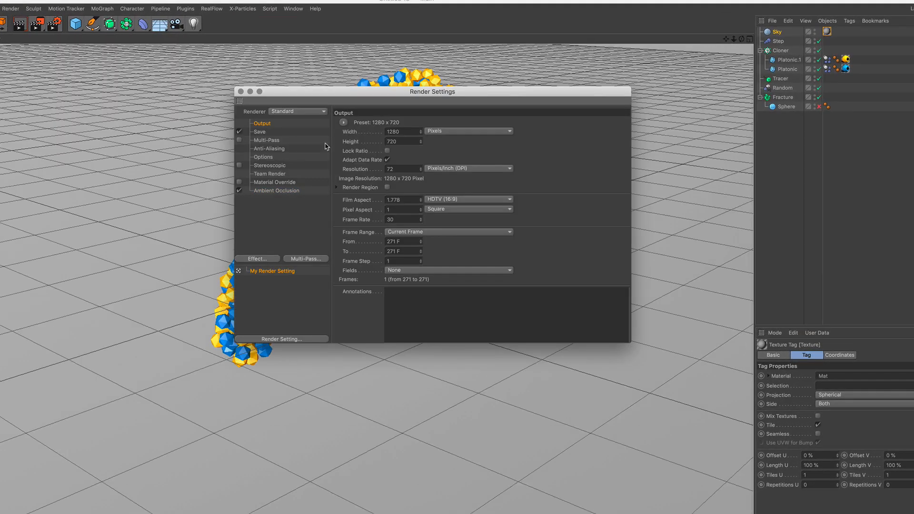
click(344, 123)
mouse_move(362, 152)
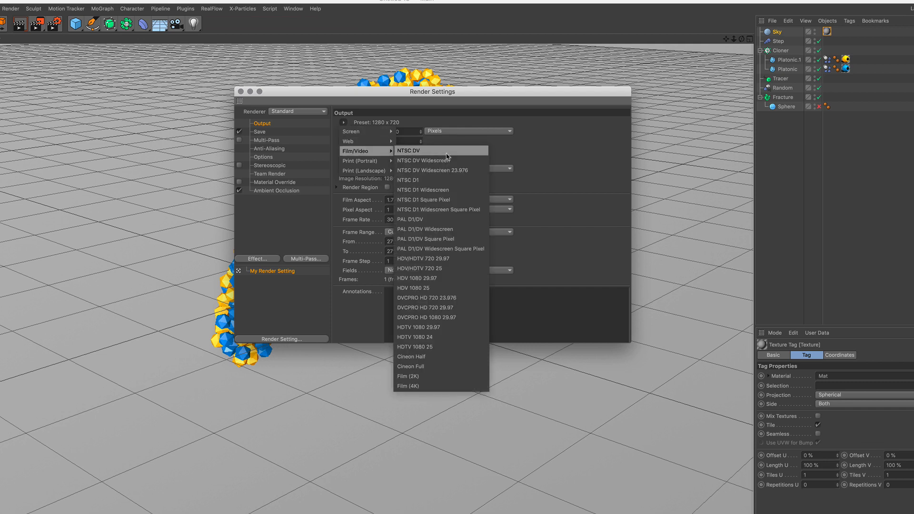
click(445, 347)
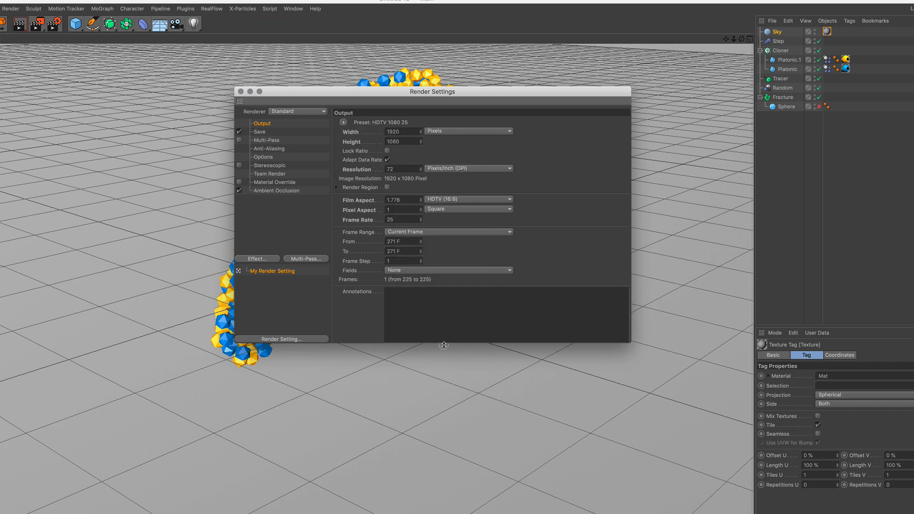
click(432, 232)
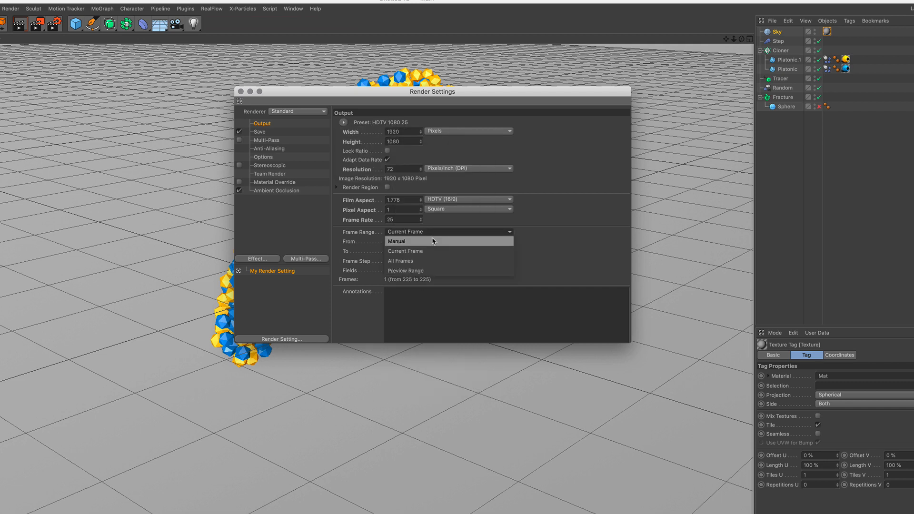
click(431, 260)
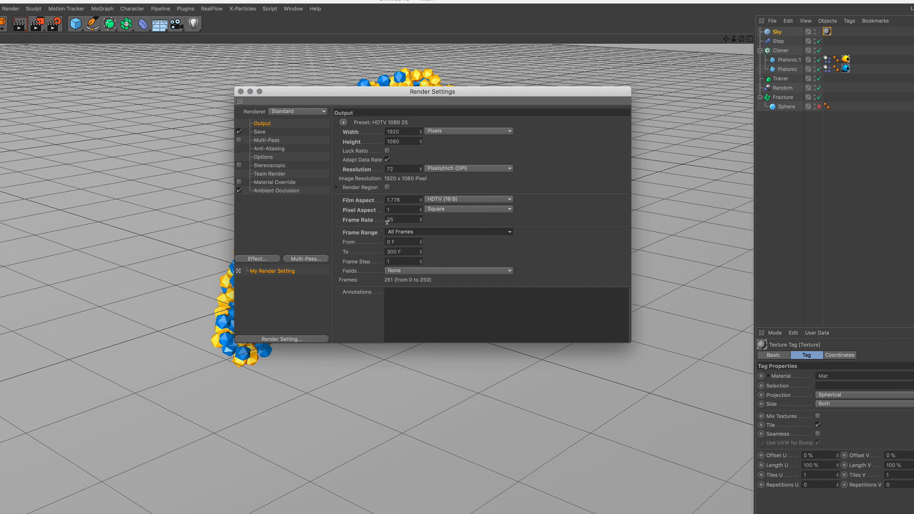
Step: Set the render's save format to MP4 and its output file to FRACTURE CLONER on the Desktop
click(260, 133)
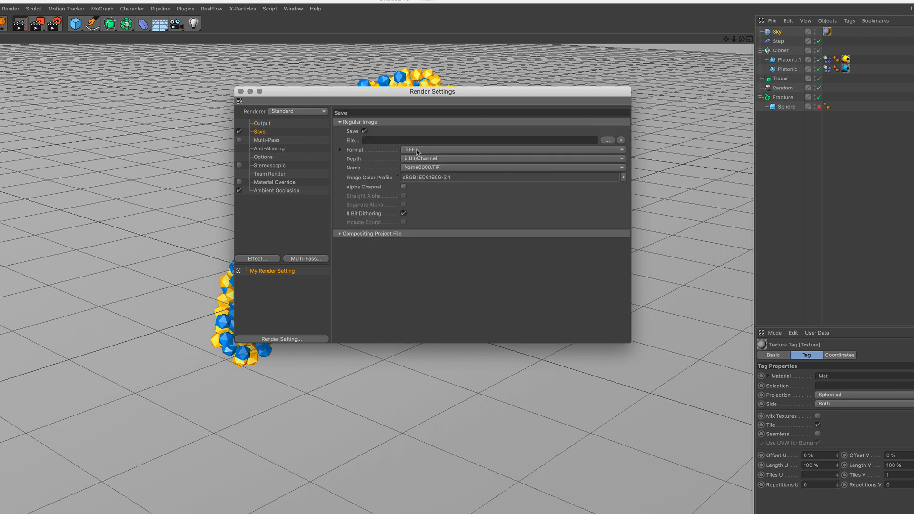
click(418, 151)
click(445, 332)
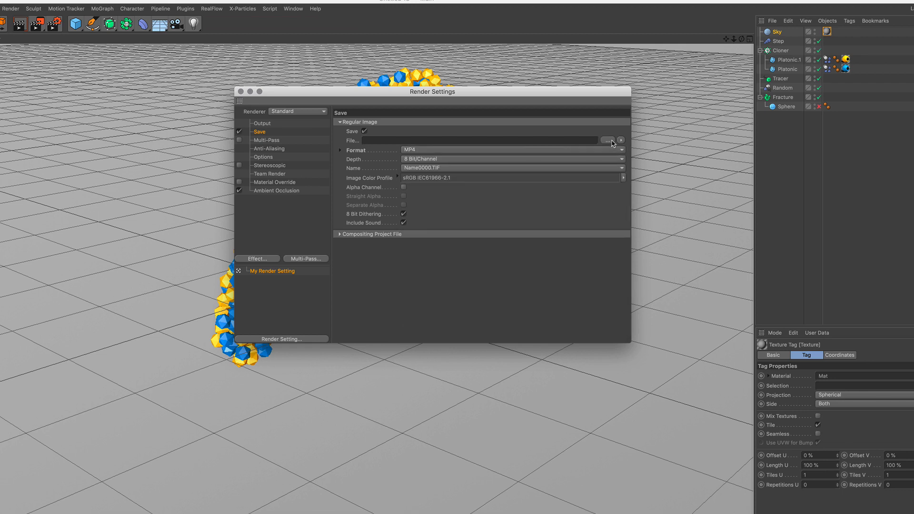
click(611, 142)
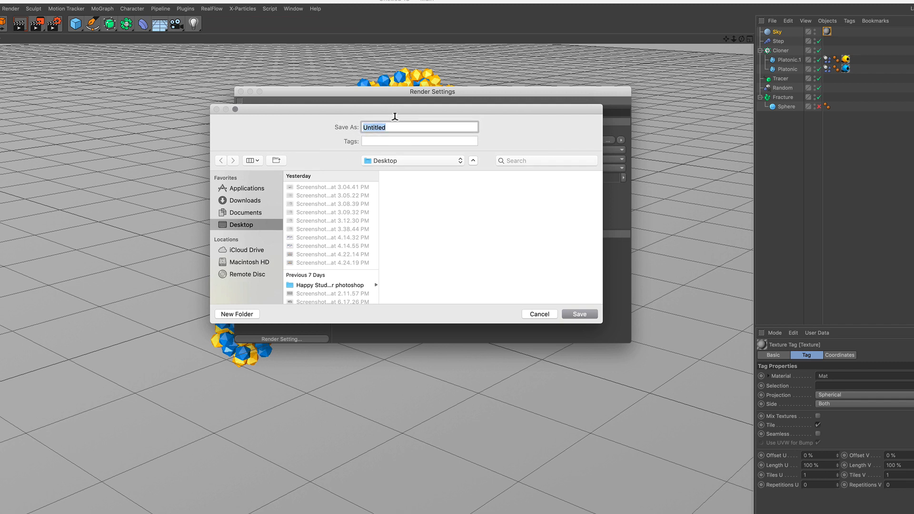
text(FRACTURE CLONER)
click(580, 318)
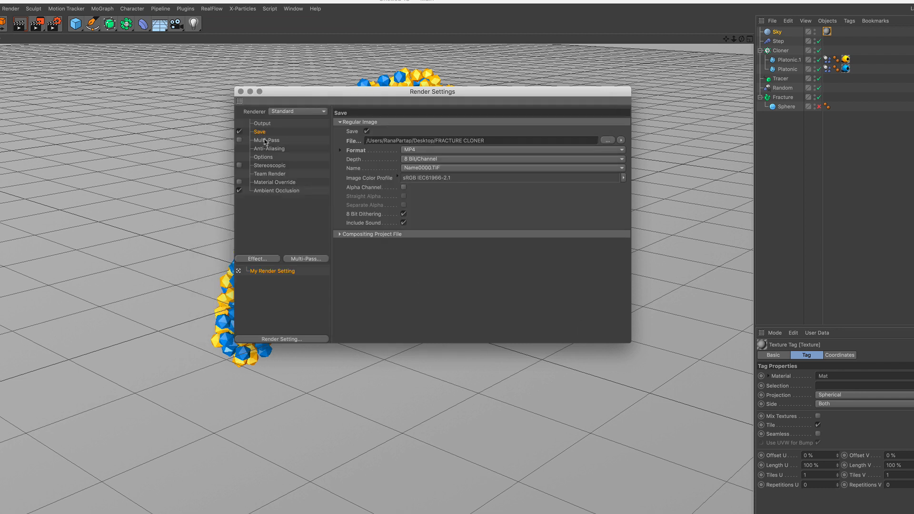
Step: Close the render settings and render the animation to the Picture Viewer, showing the whole frame
click(241, 91)
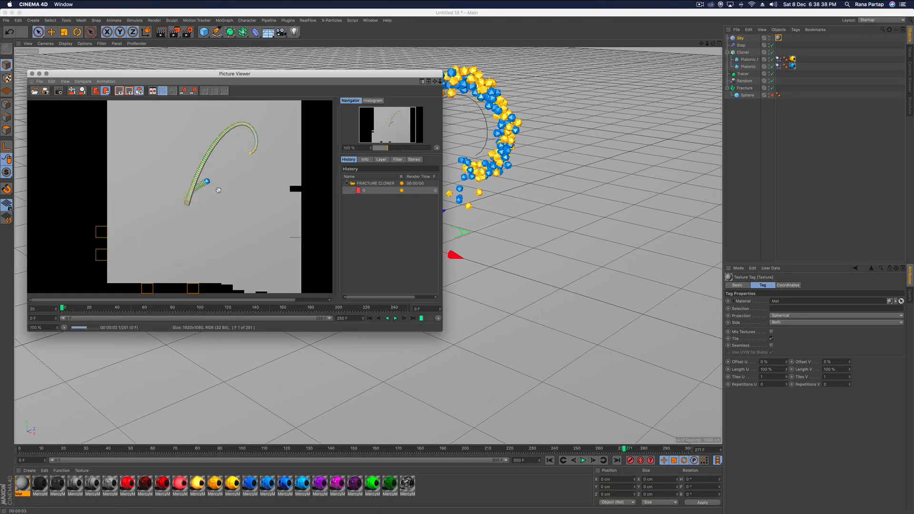
scroll(218, 190, down, 3)
scroll(219, 192, up, 1)
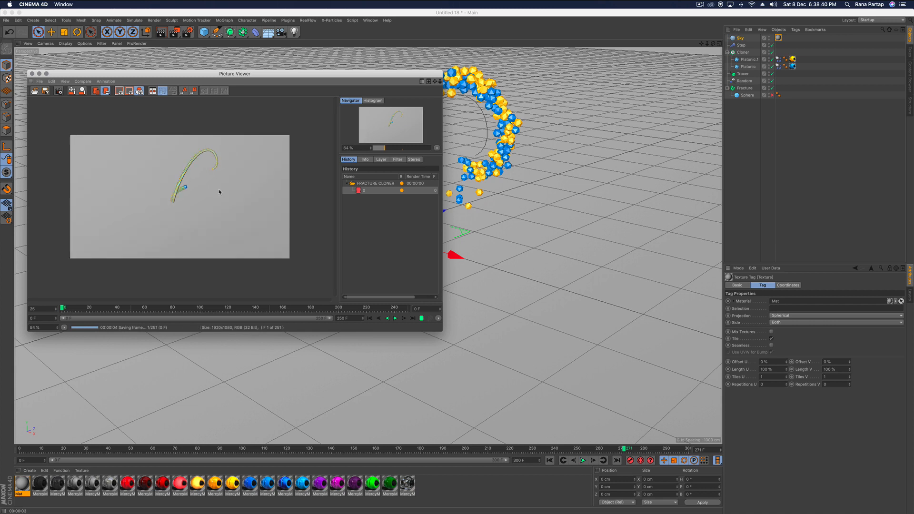